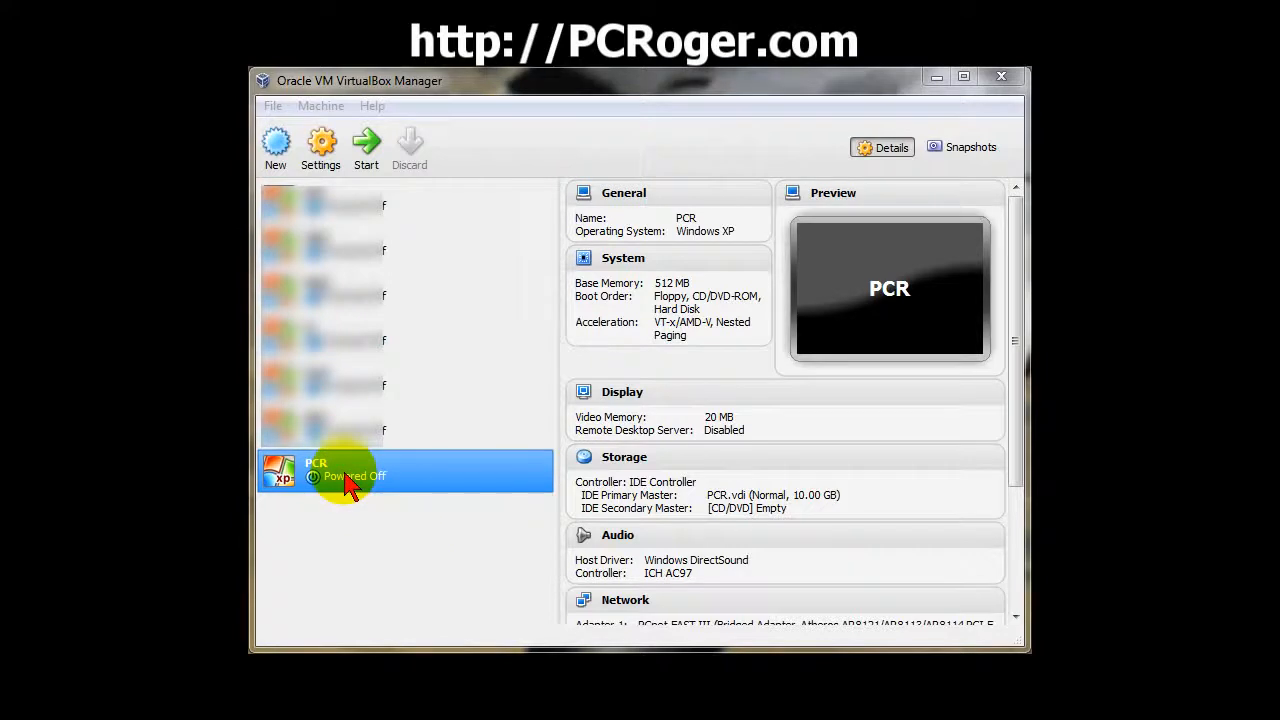
Step: Load VBoxGuestAdditions.iso from the VirtualBox program folder into the PCR machine's empty CD/DVD drive and save the settings
right_click(345, 481)
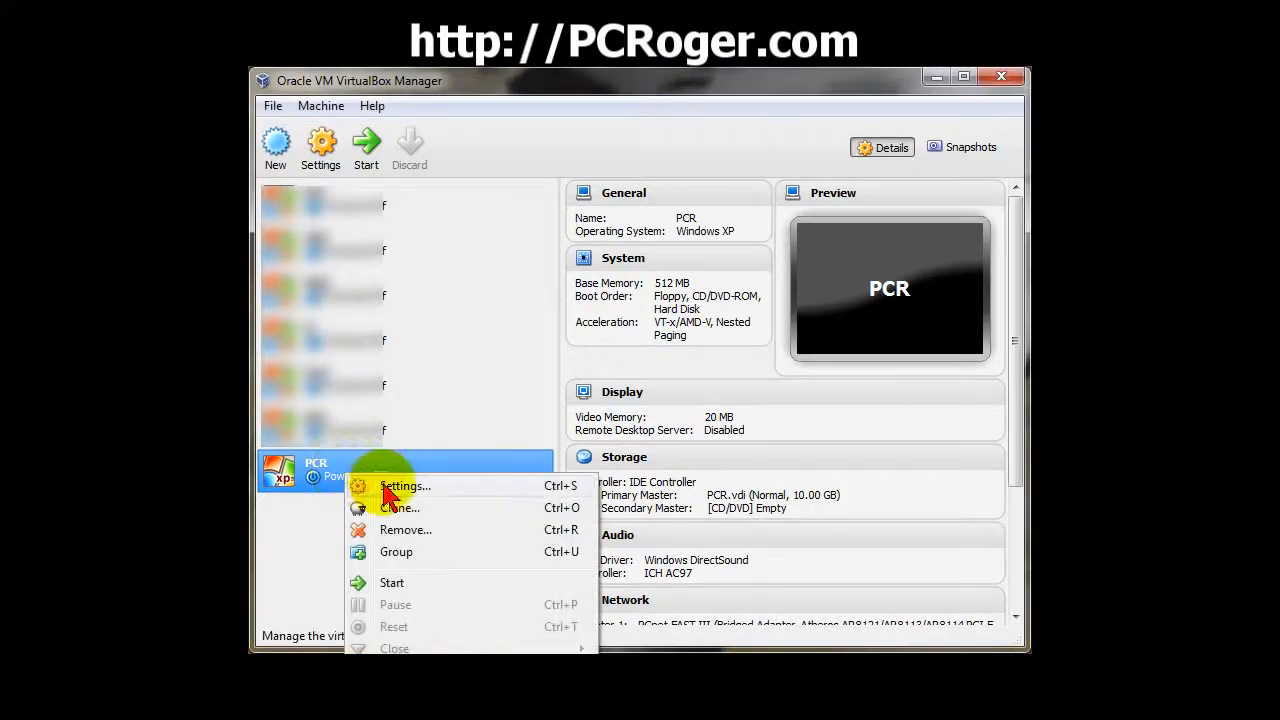
left_click(386, 488)
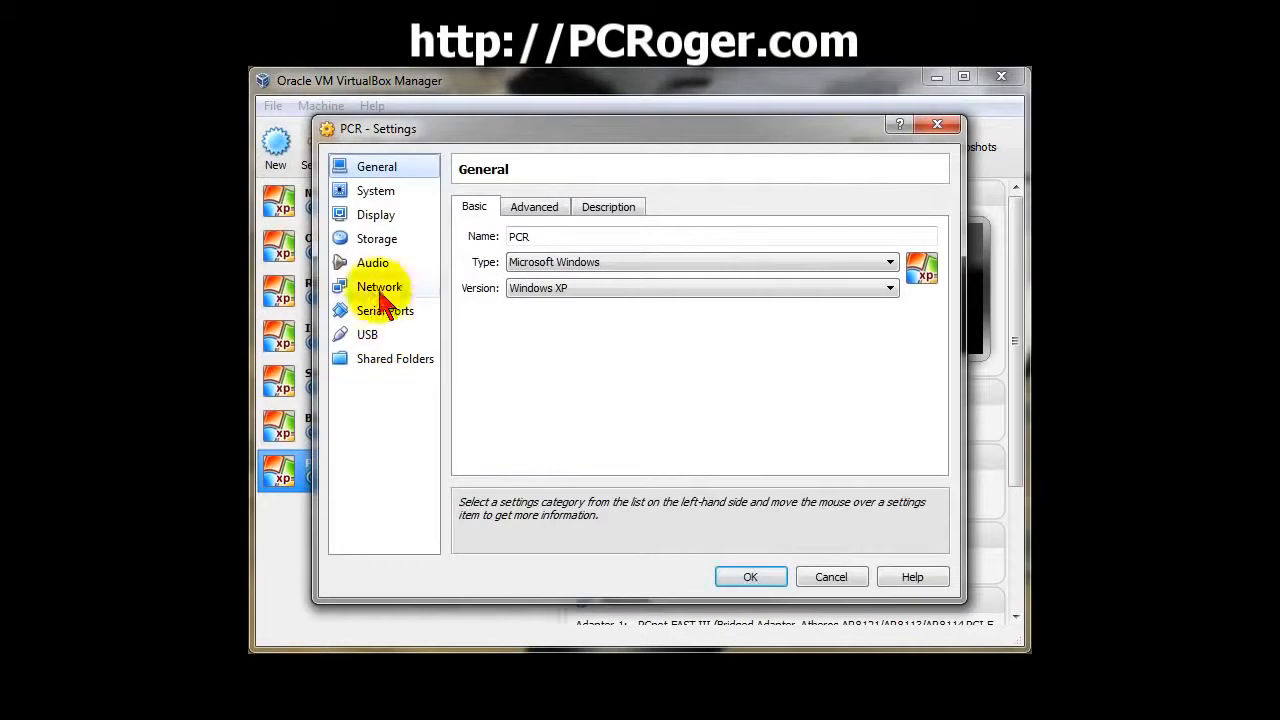
left_click(377, 242)
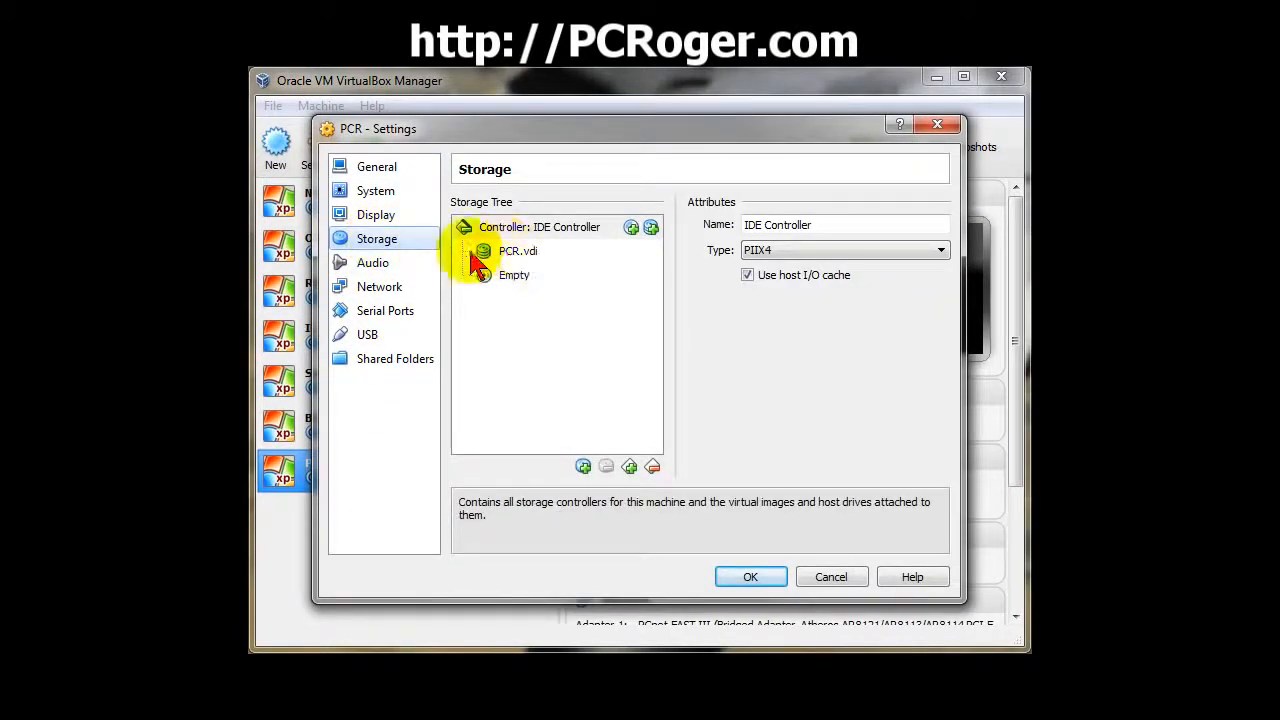
left_click(512, 288)
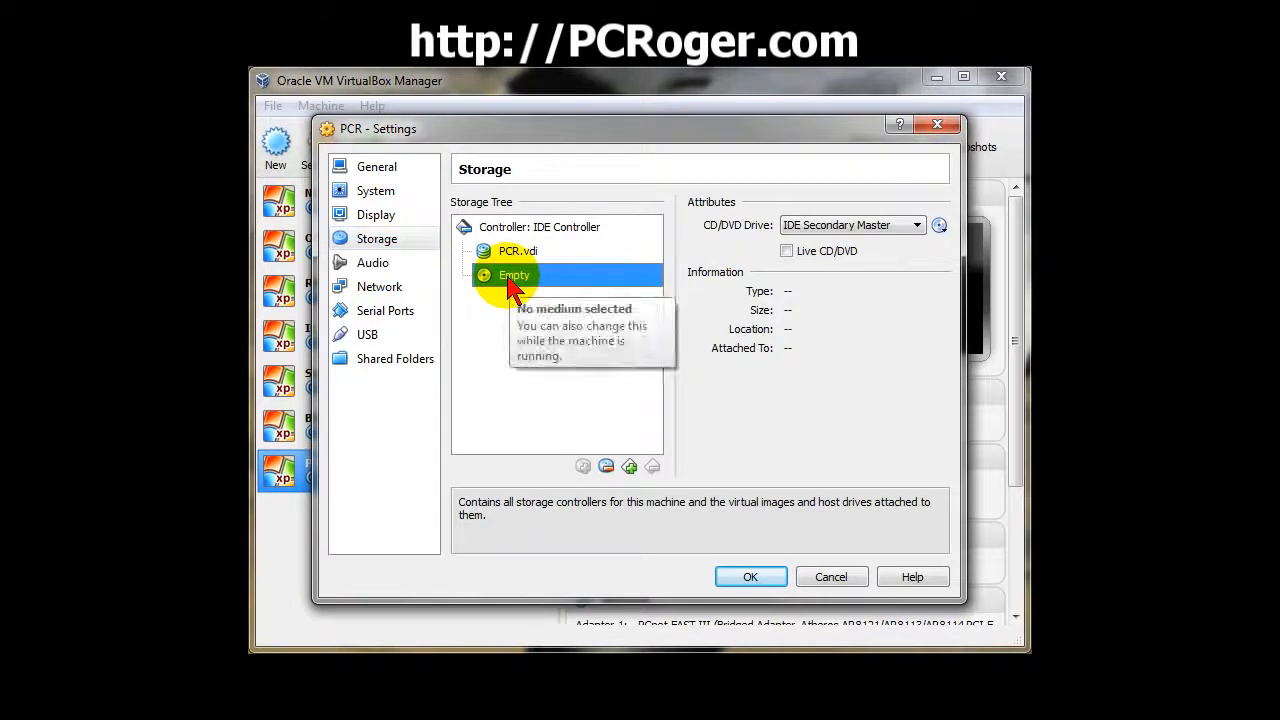
left_click(941, 228)
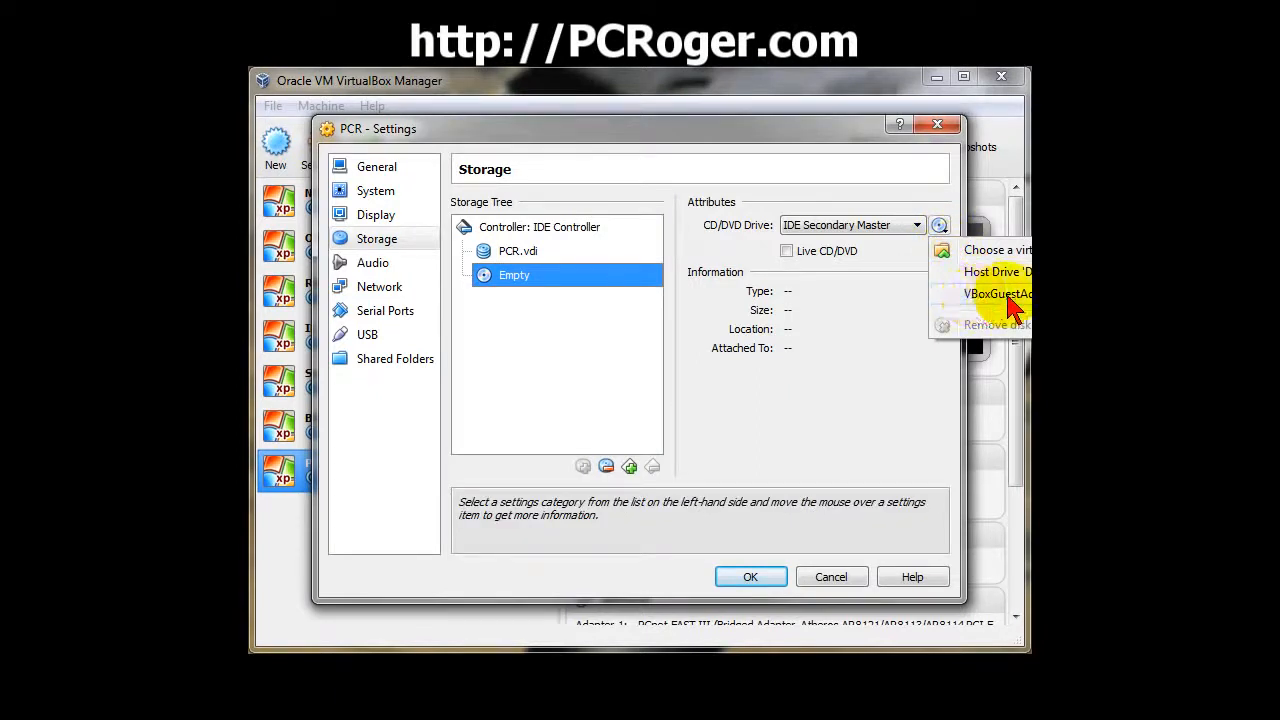
left_click(988, 250)
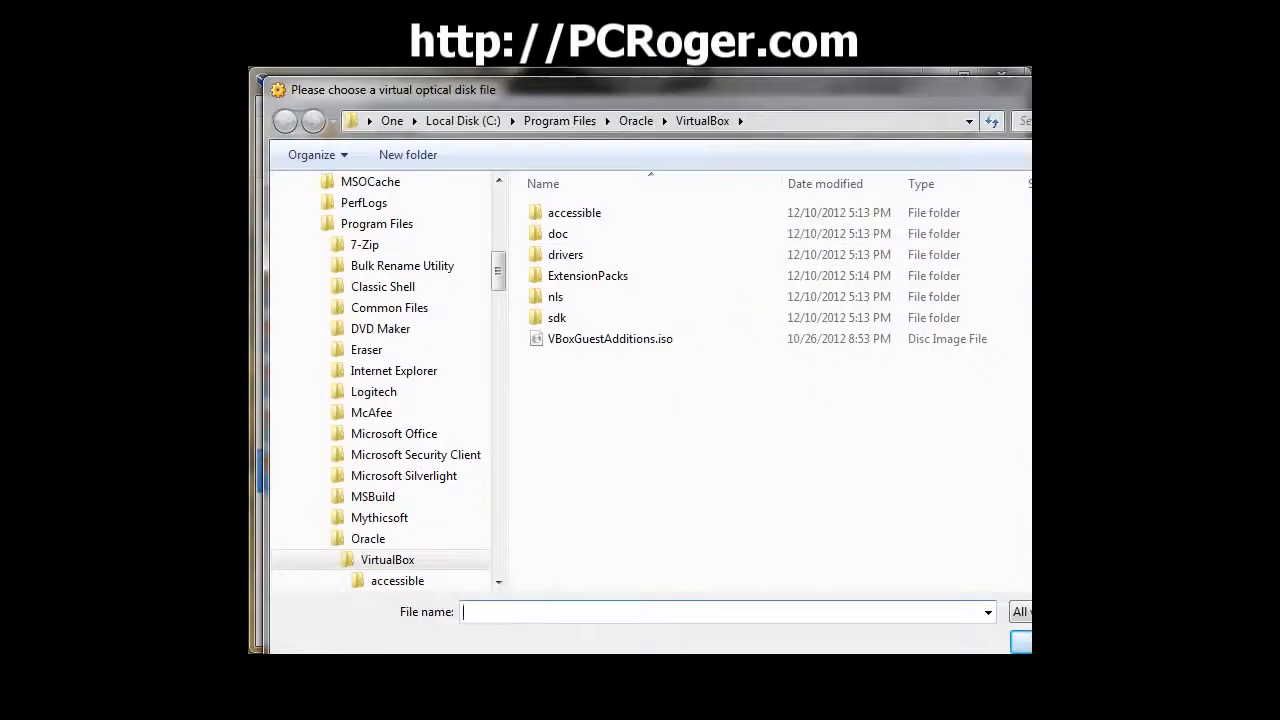
left_click_drag(1083, 603, 1011, 632)
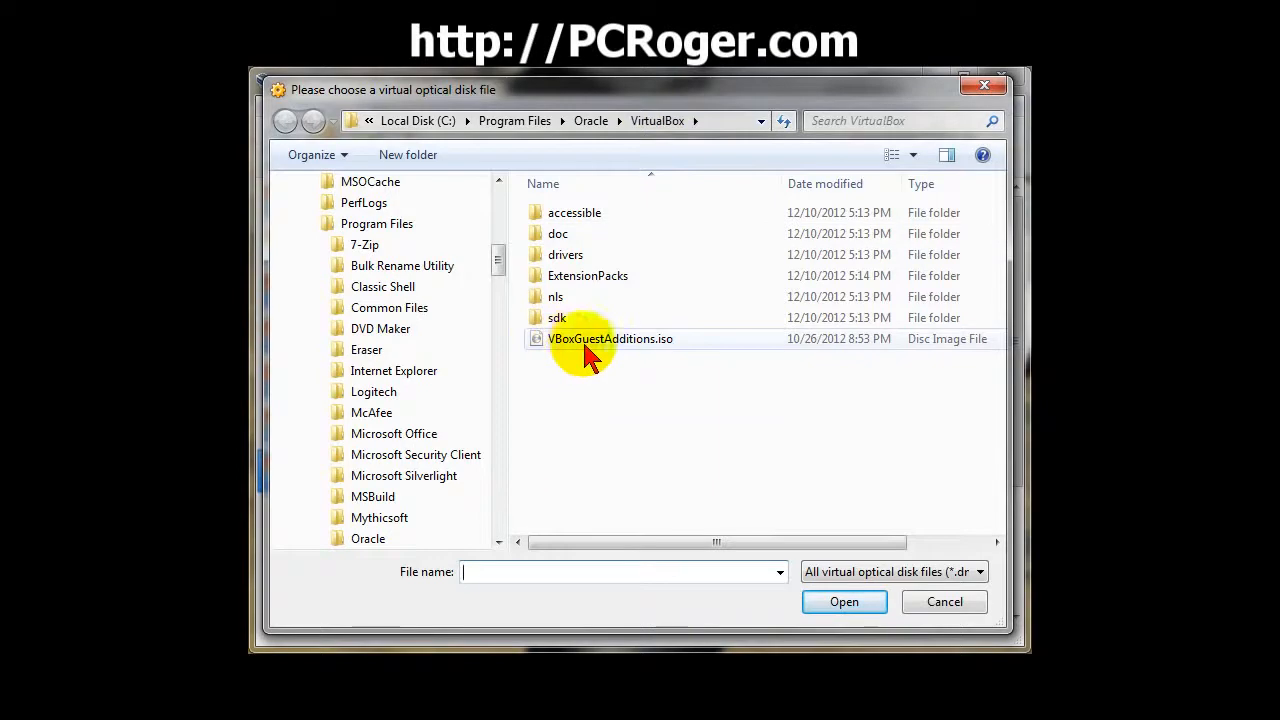
left_click(622, 348)
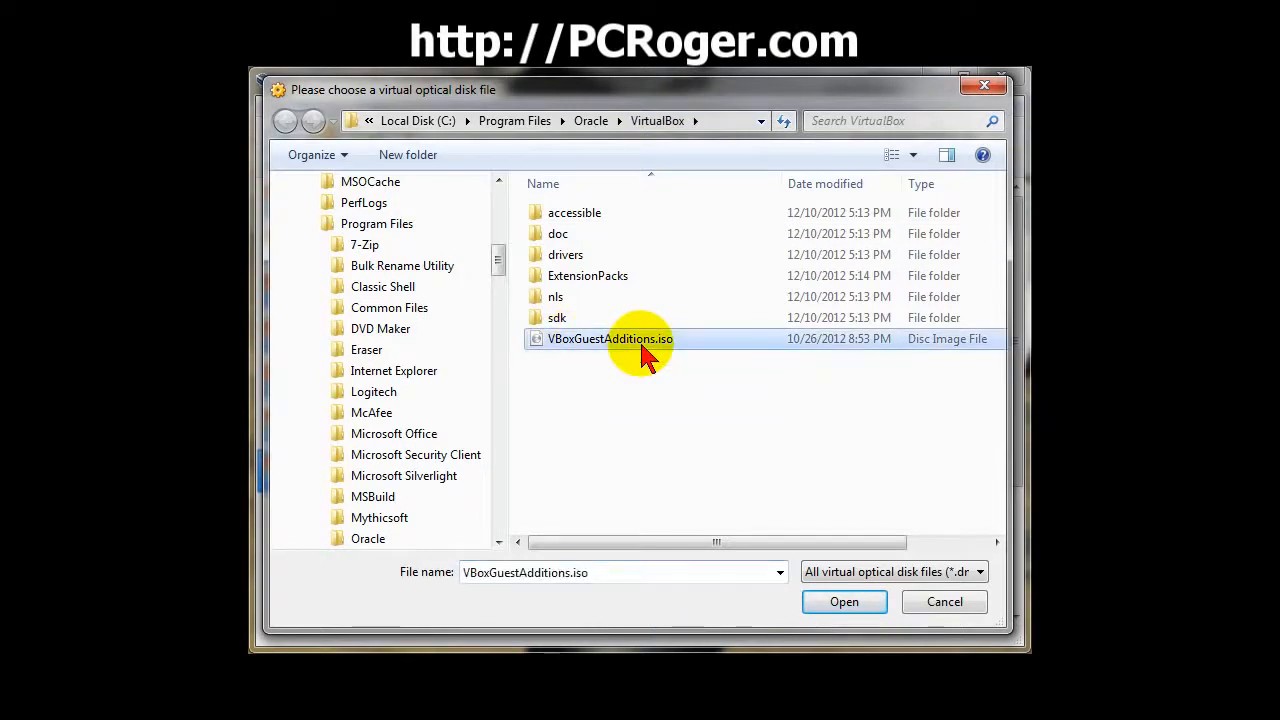
left_click(836, 604)
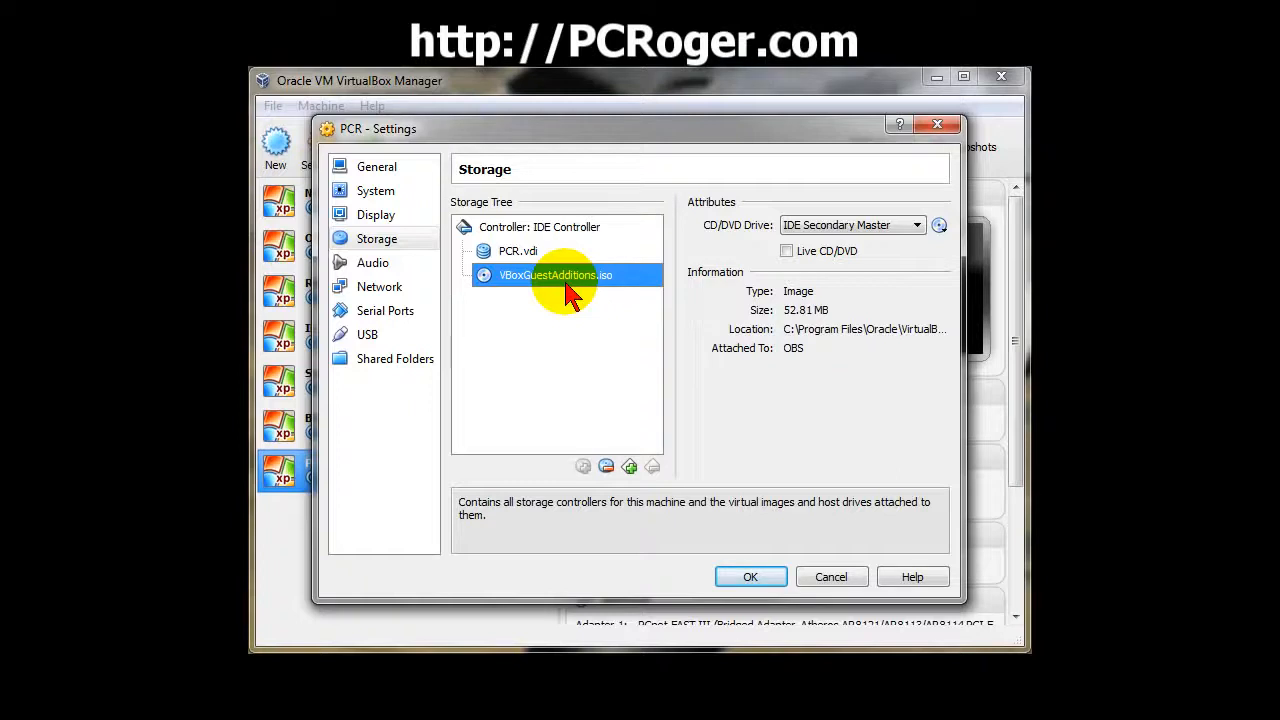
left_click(743, 576)
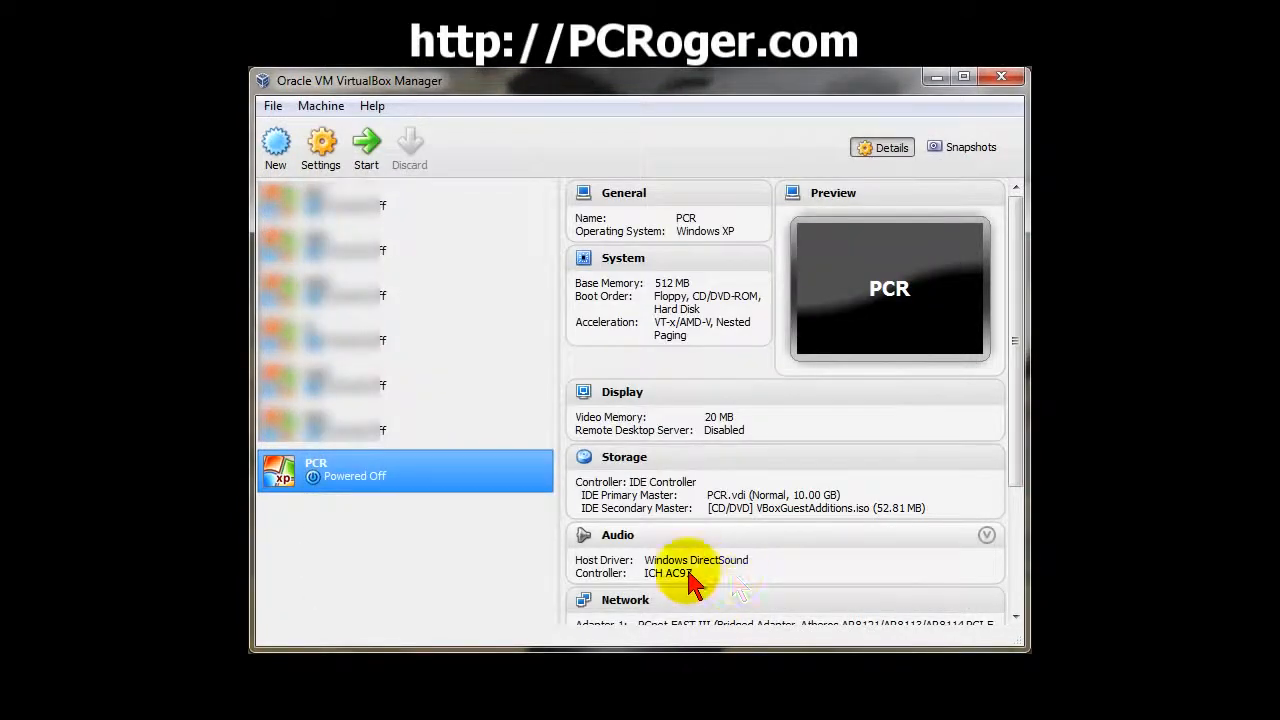
Step: Start the PCR virtual machine and launch the Guest Additions setup from its D: drive
left_click(366, 168)
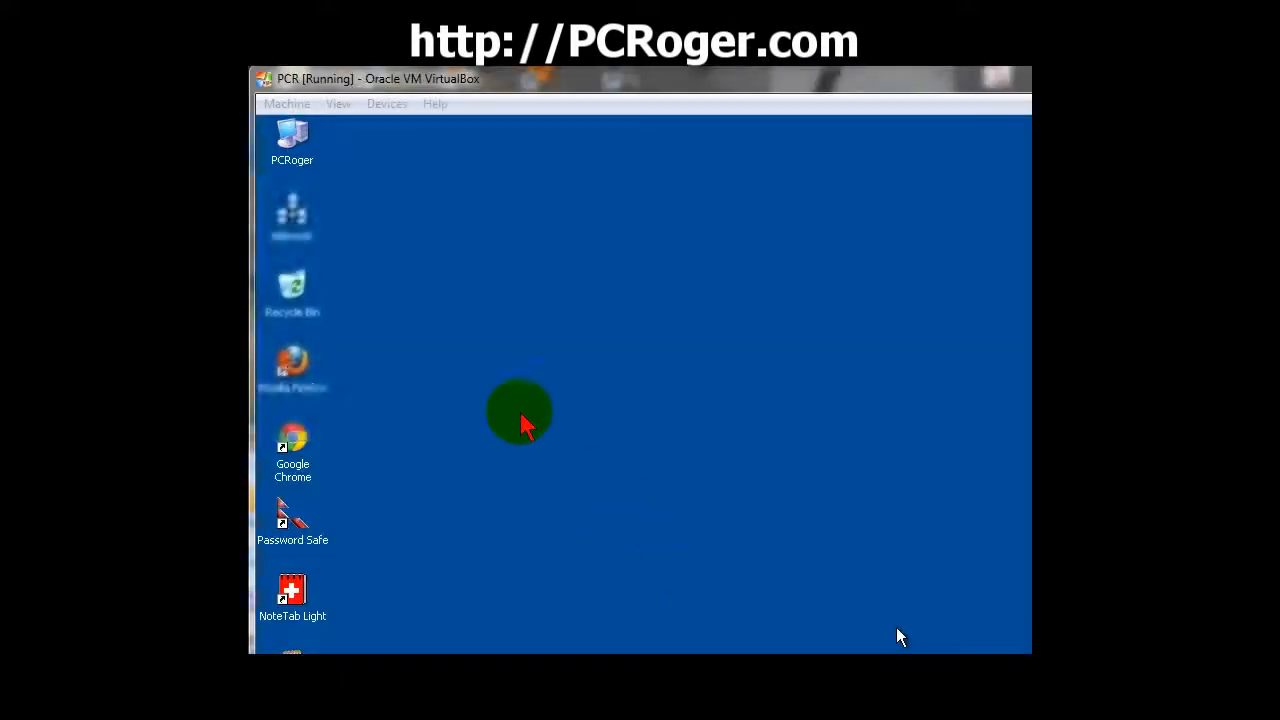
left_click(291, 148)
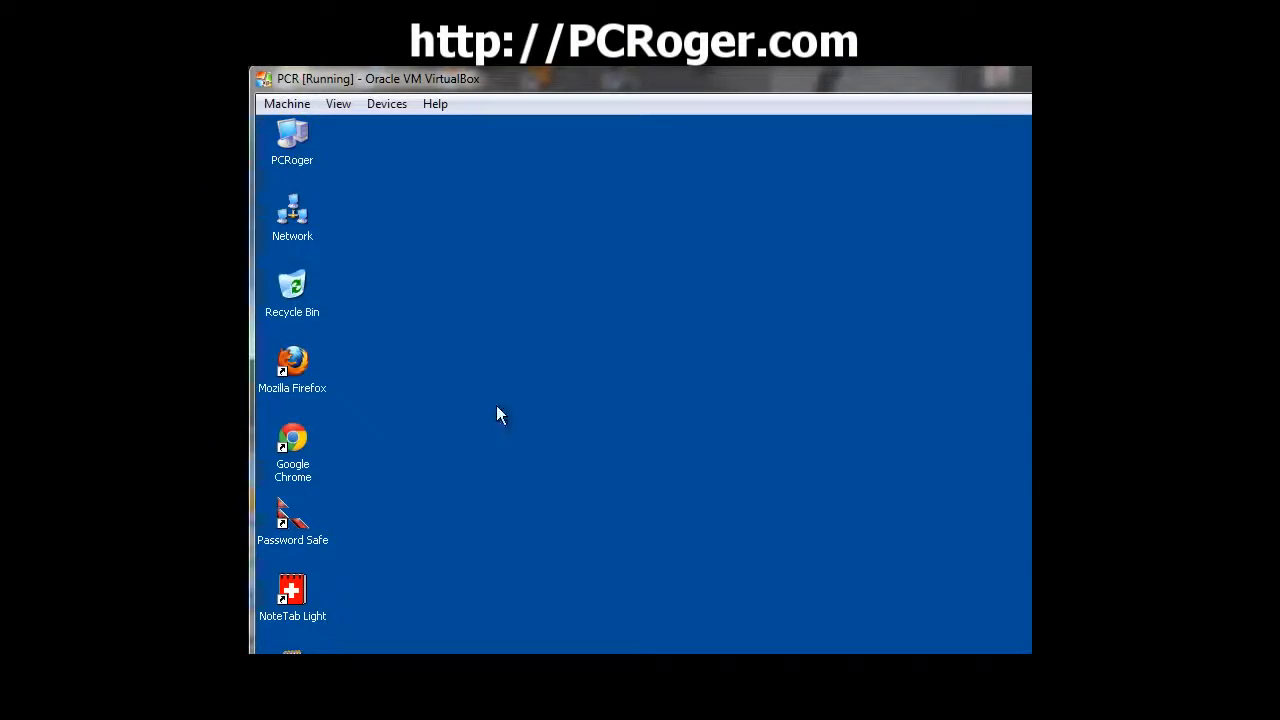
double_click(292, 147)
left_click_drag(470, 163, 493, 143)
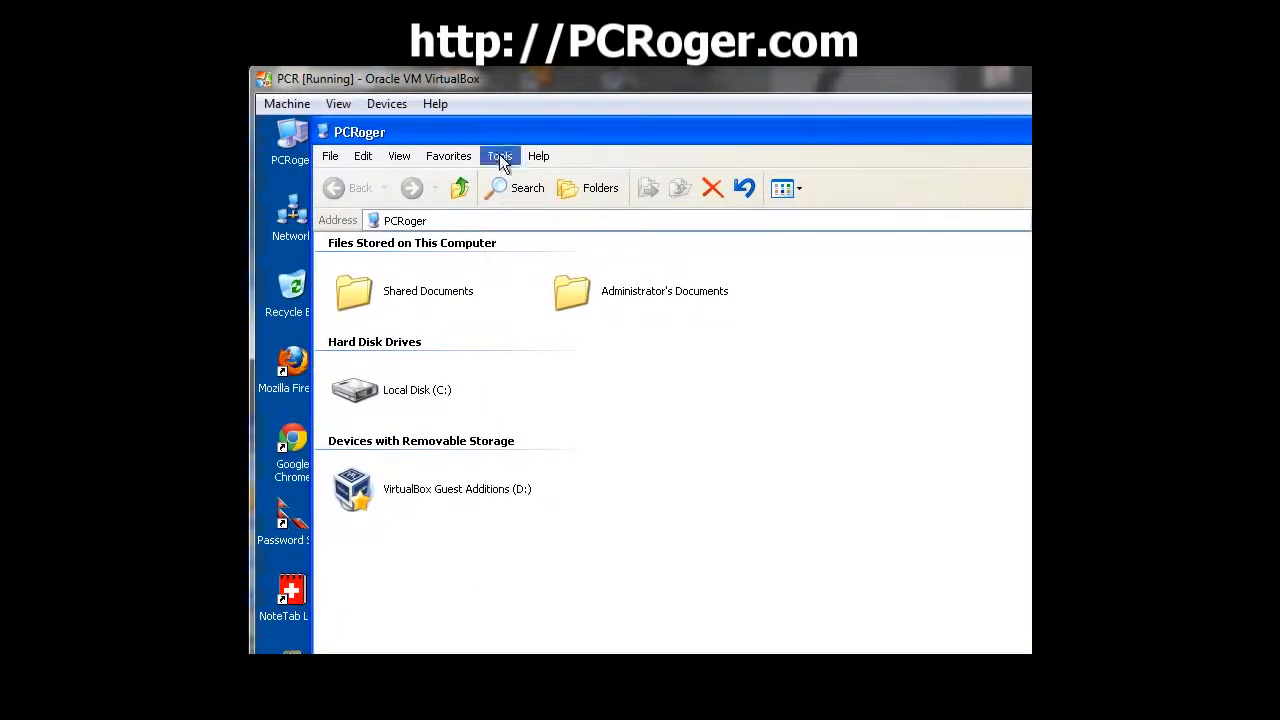
left_click(412, 492)
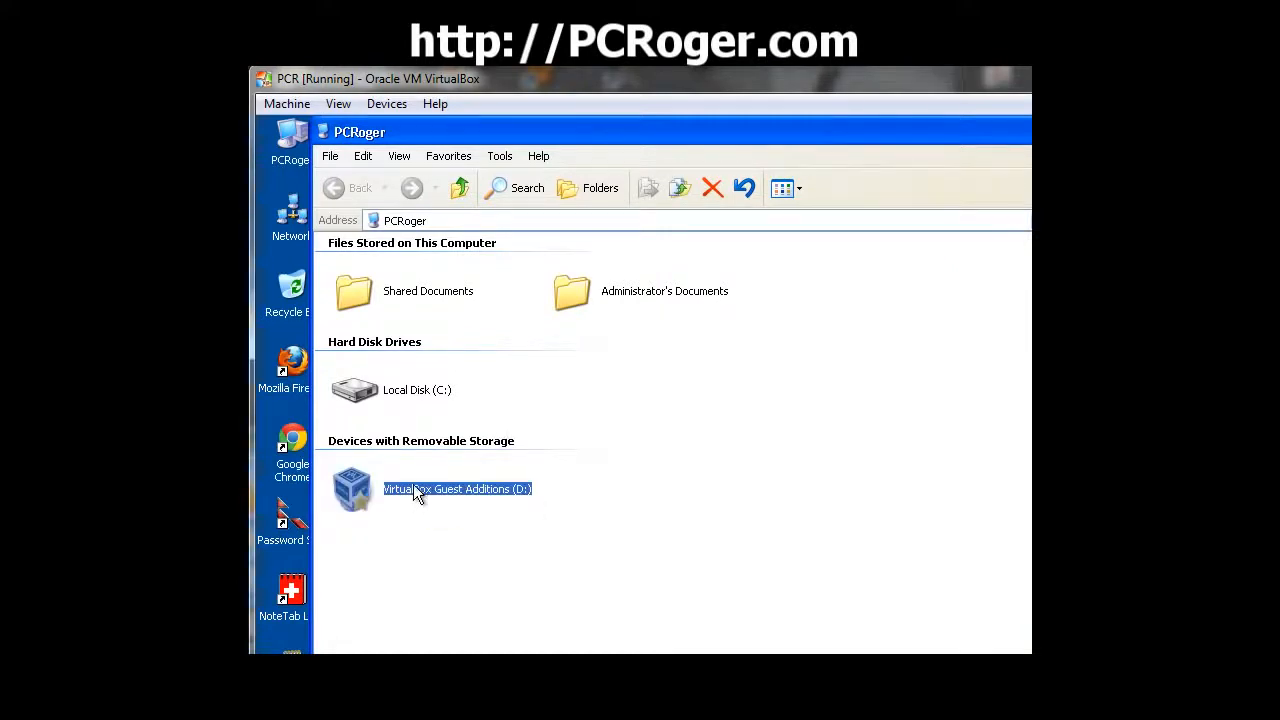
double_click(414, 488)
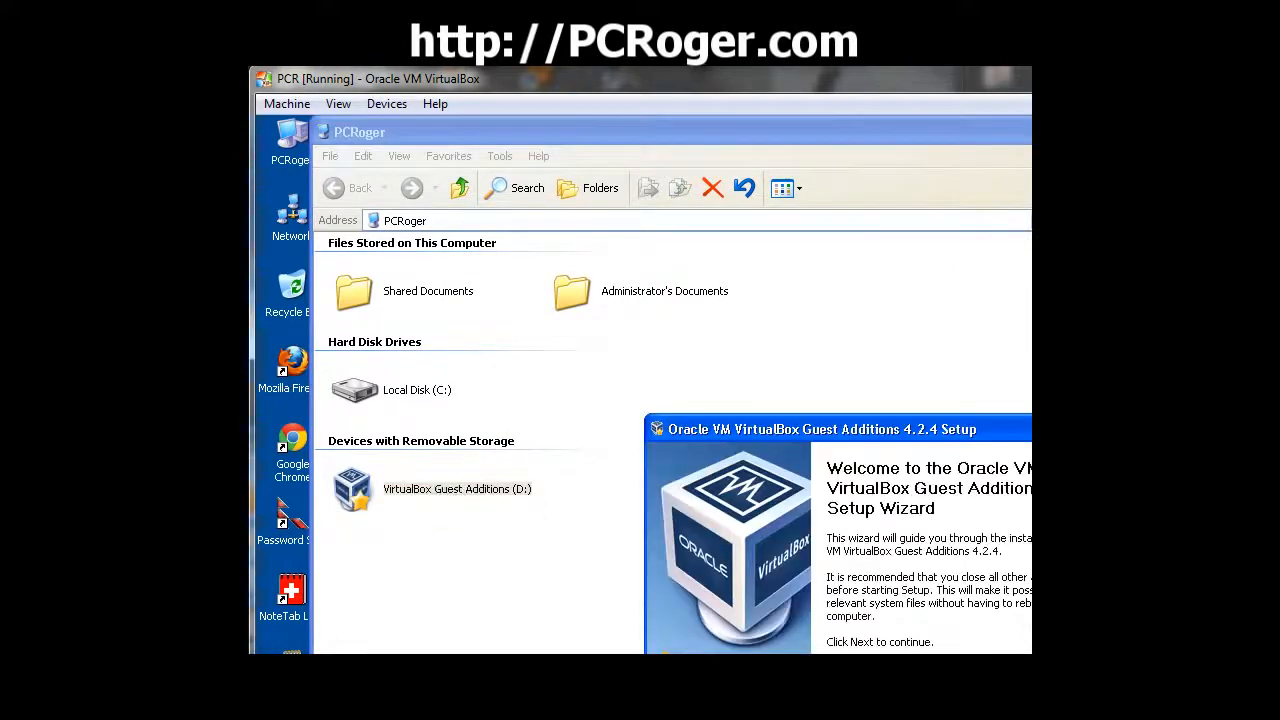
Step: Install VirtualBox Guest Additions 4.2.4 in the default folder with the default components, leaving Direct3D Support unselected
left_click_drag(1011, 429, 734, 223)
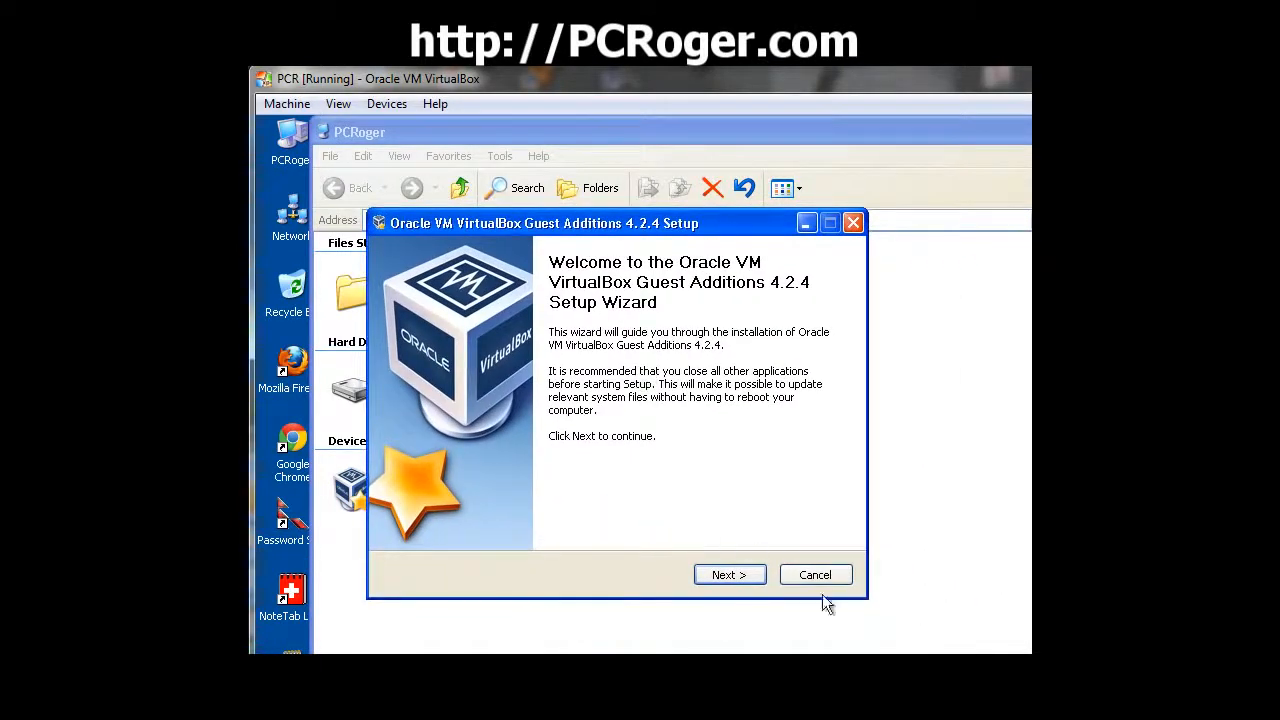
left_click(707, 573)
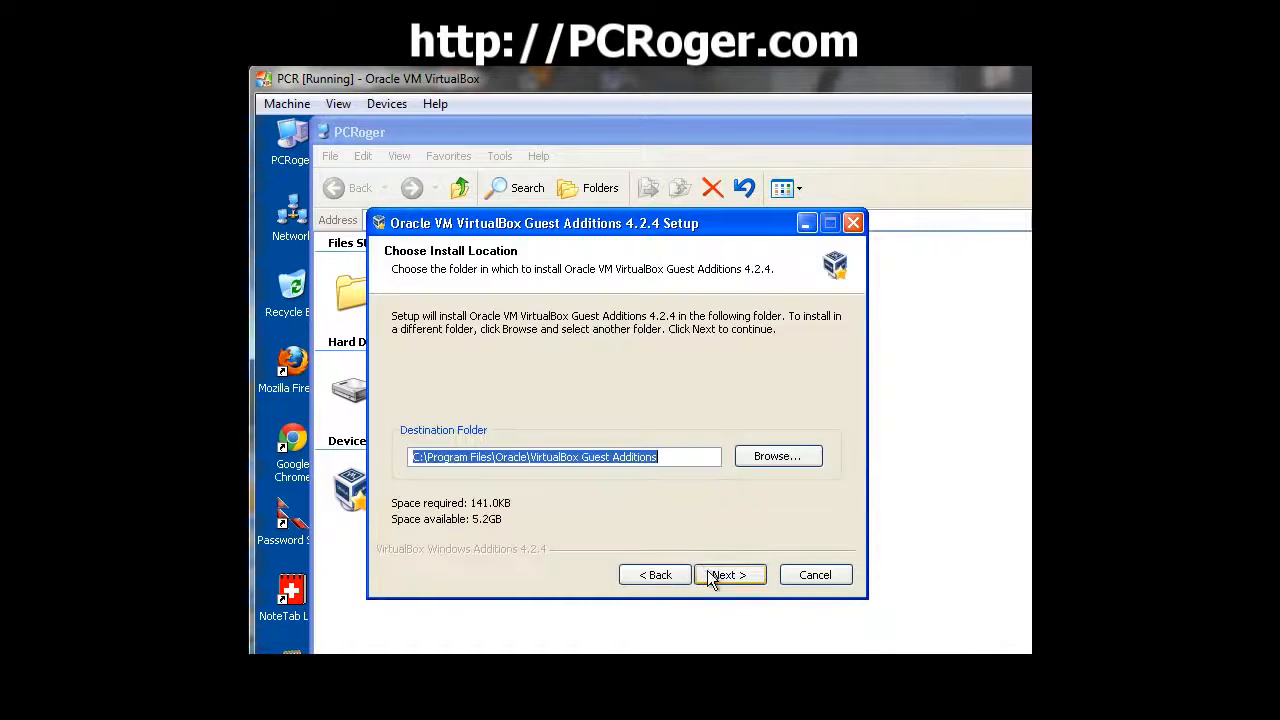
left_click(738, 574)
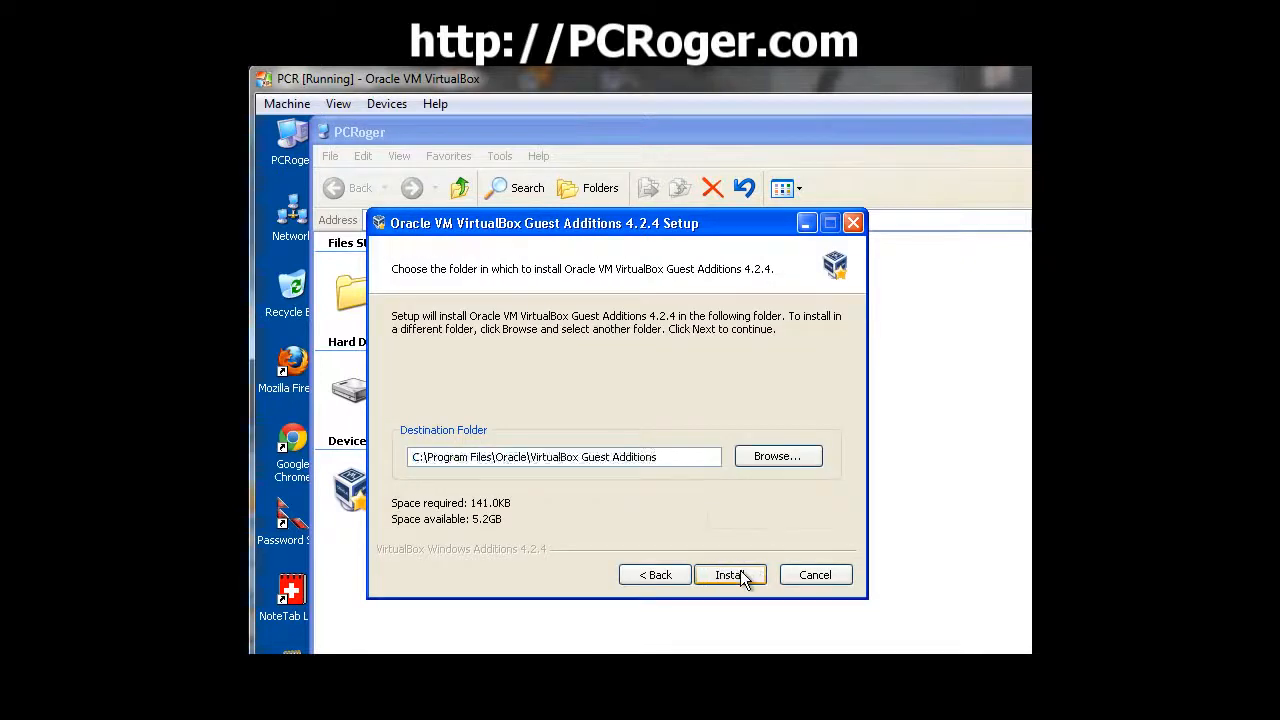
mouse_move(603, 401)
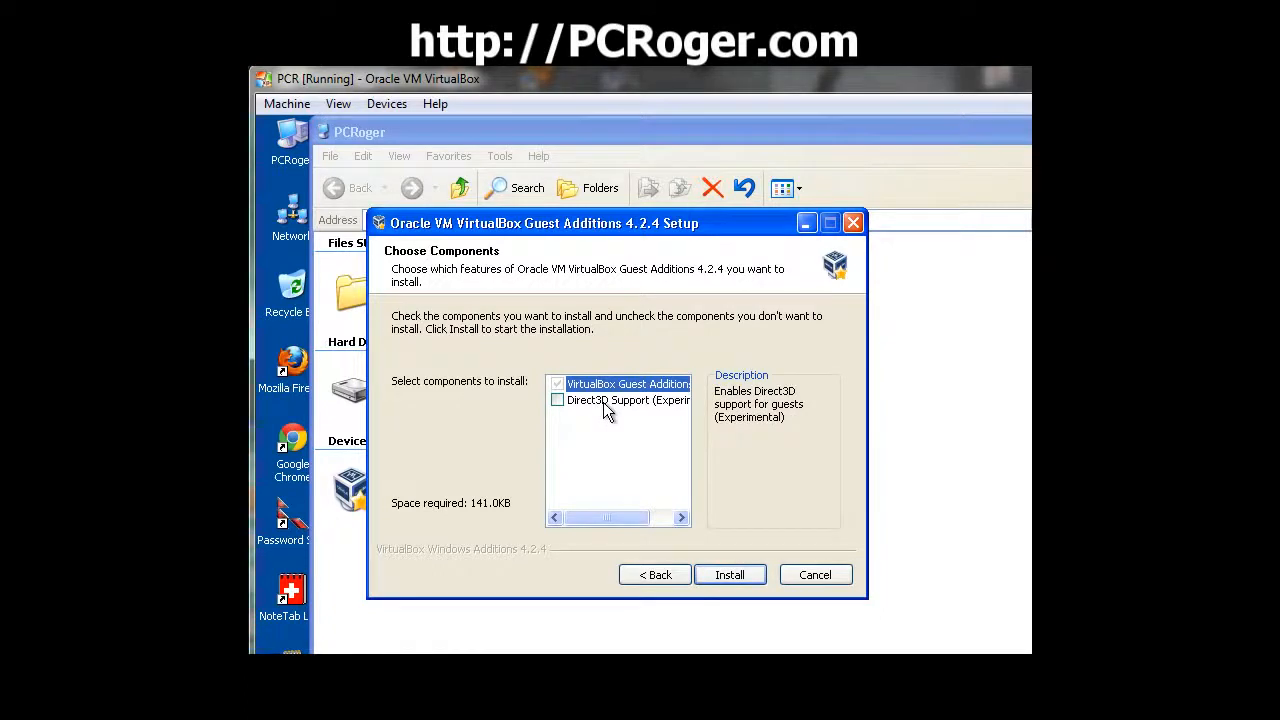
left_click(743, 575)
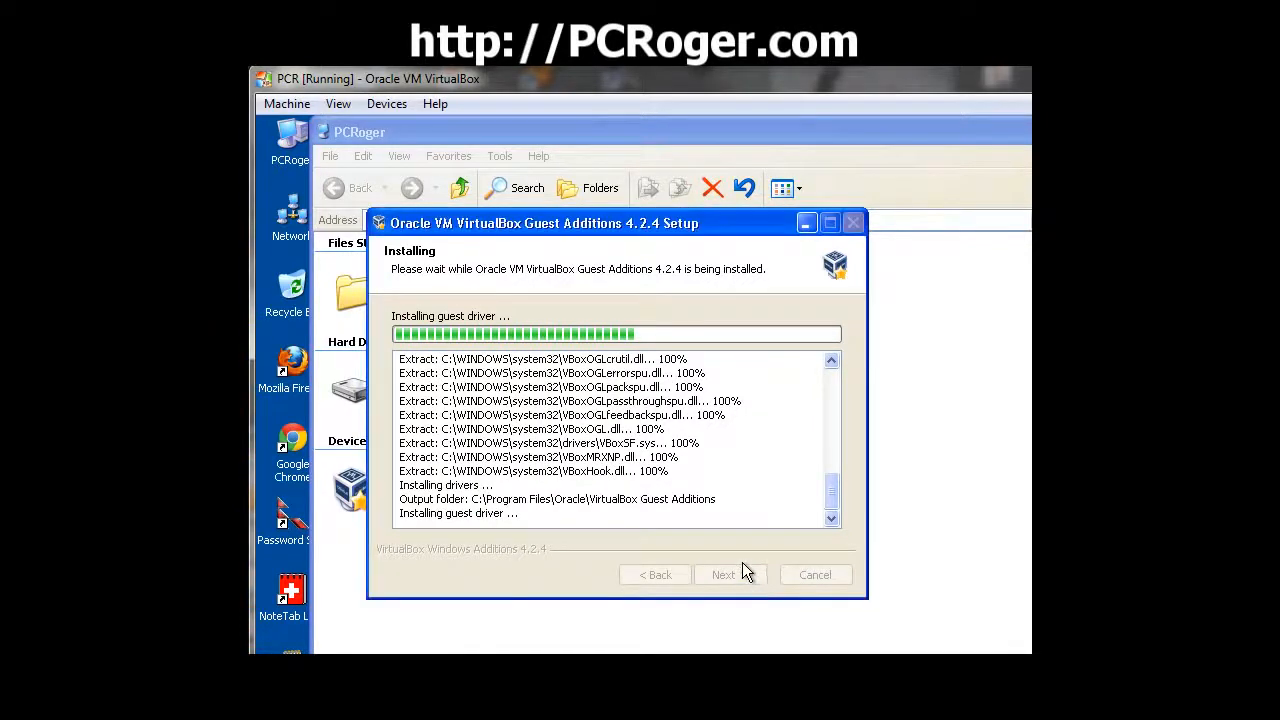
Step: Continue past the Windows Logo testing warnings, including those for the graphics adapter and mouse, and finish setup with an immediate reboot
left_click_drag(823, 474, 530, 204)
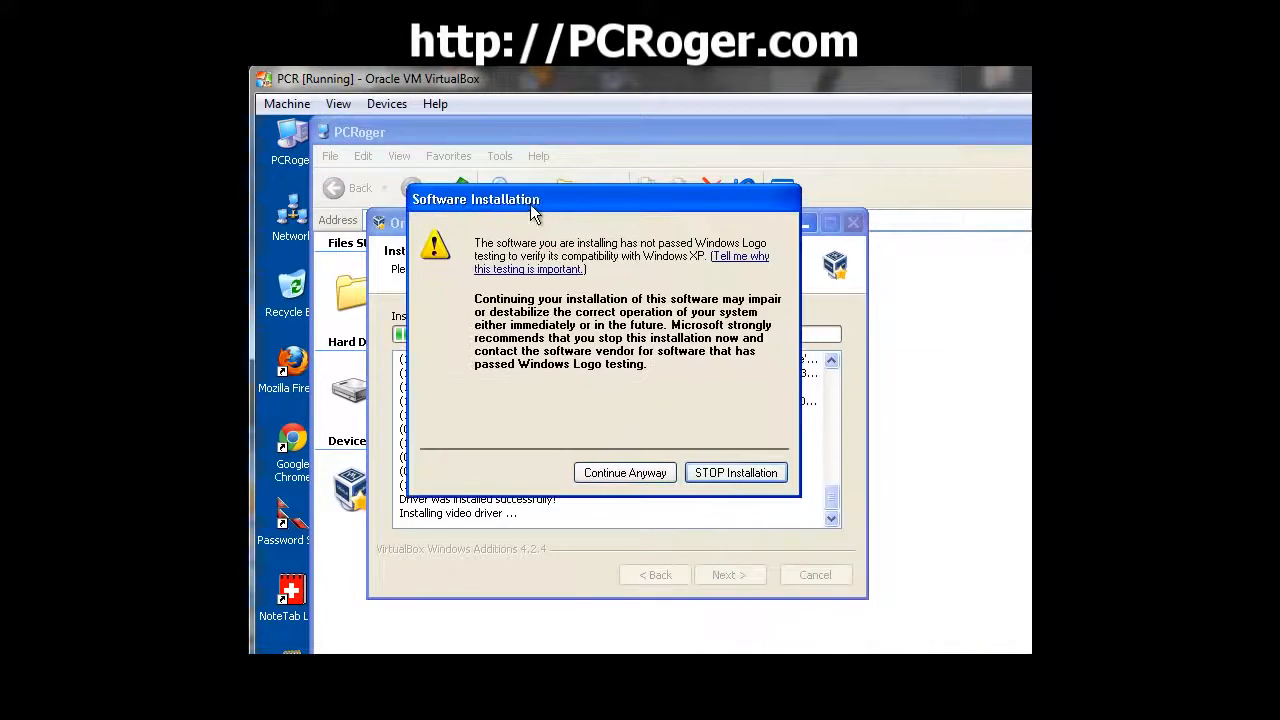
left_click(631, 473)
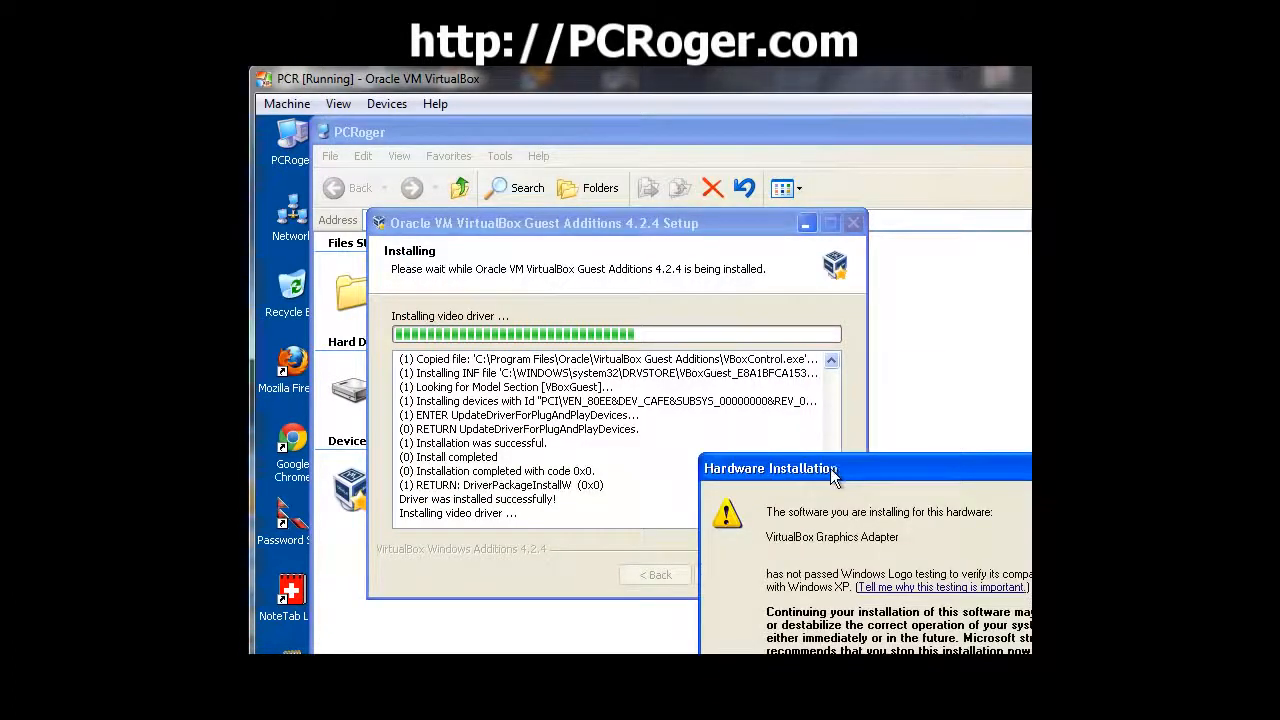
left_click_drag(832, 468, 482, 190)
left_click(550, 458)
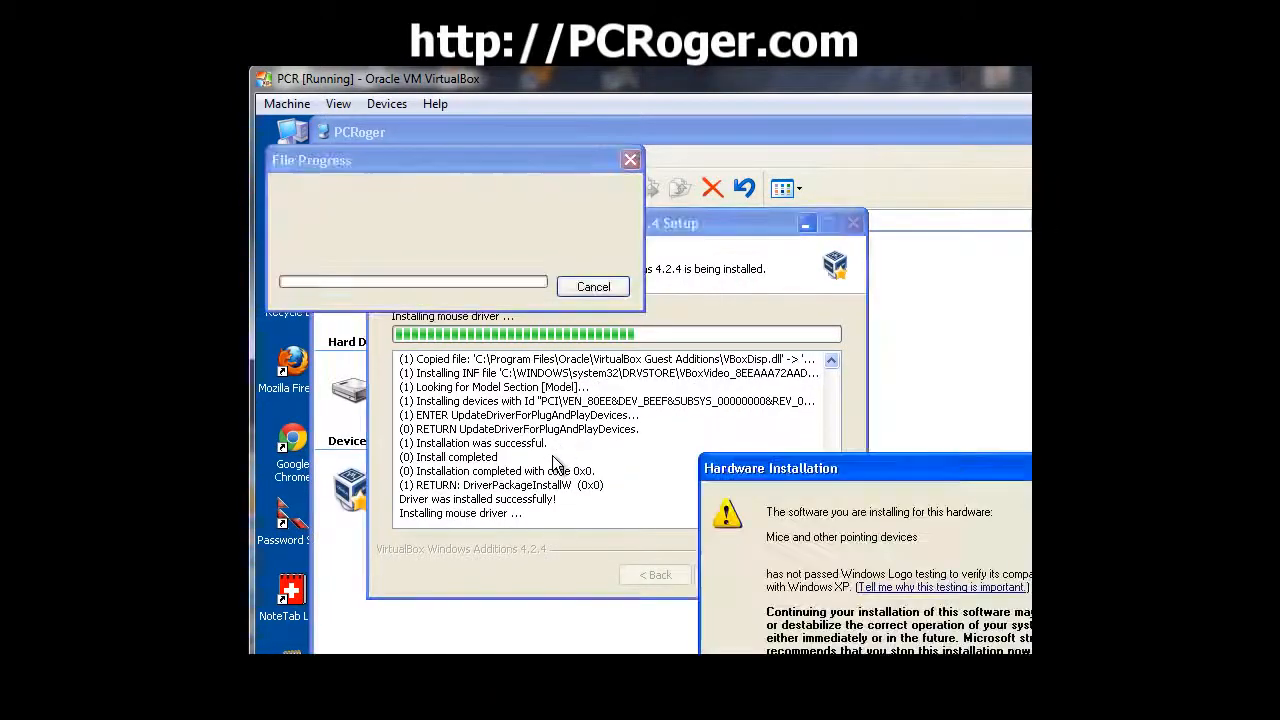
left_click_drag(742, 476, 418, 253)
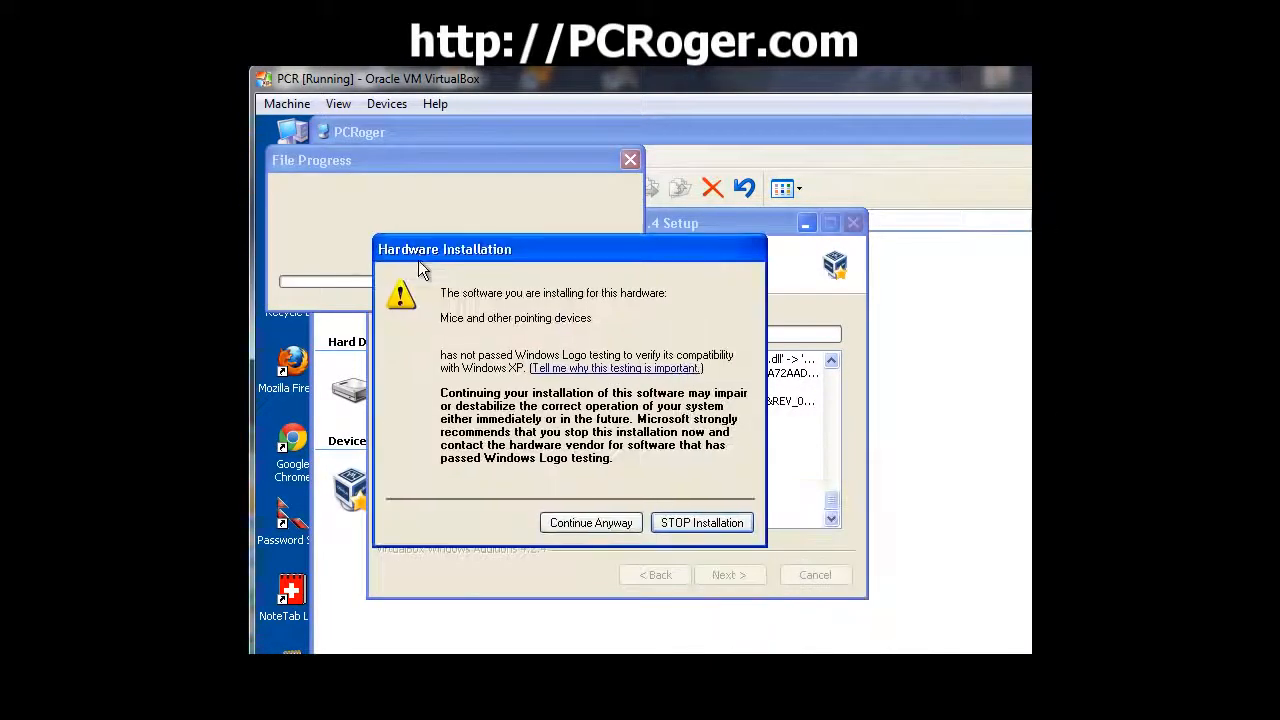
left_click(592, 521)
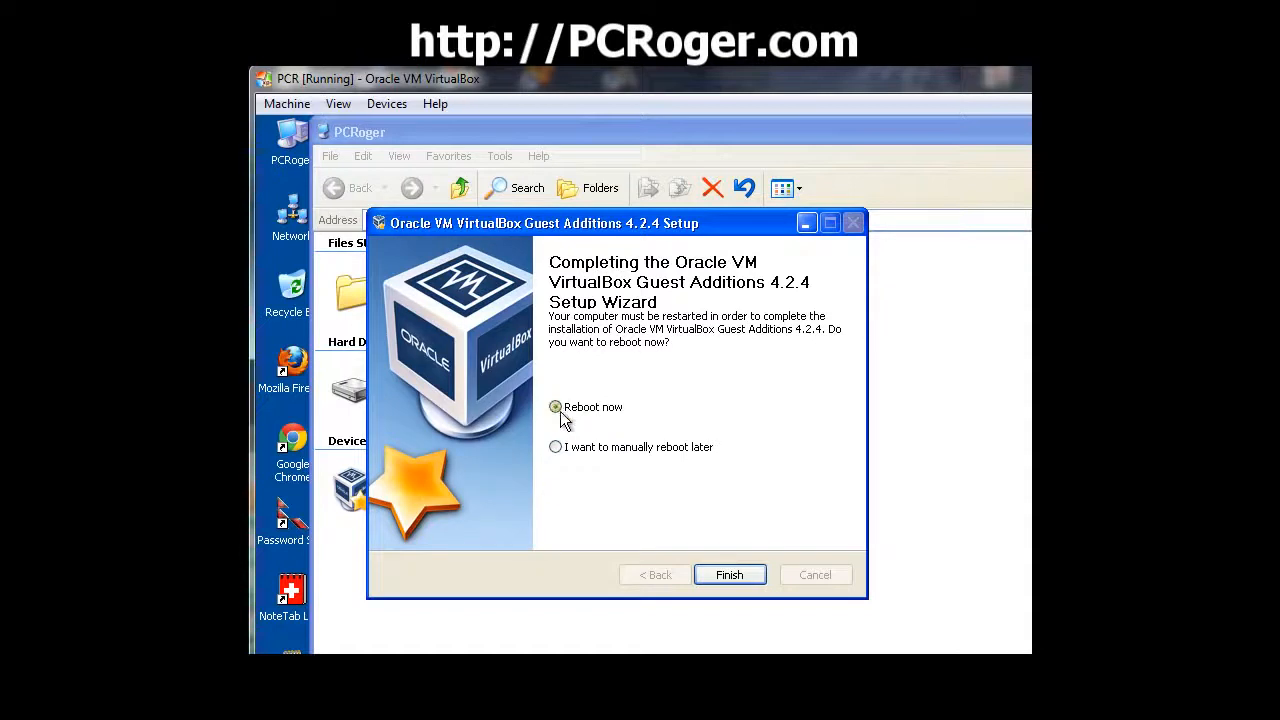
left_click(742, 576)
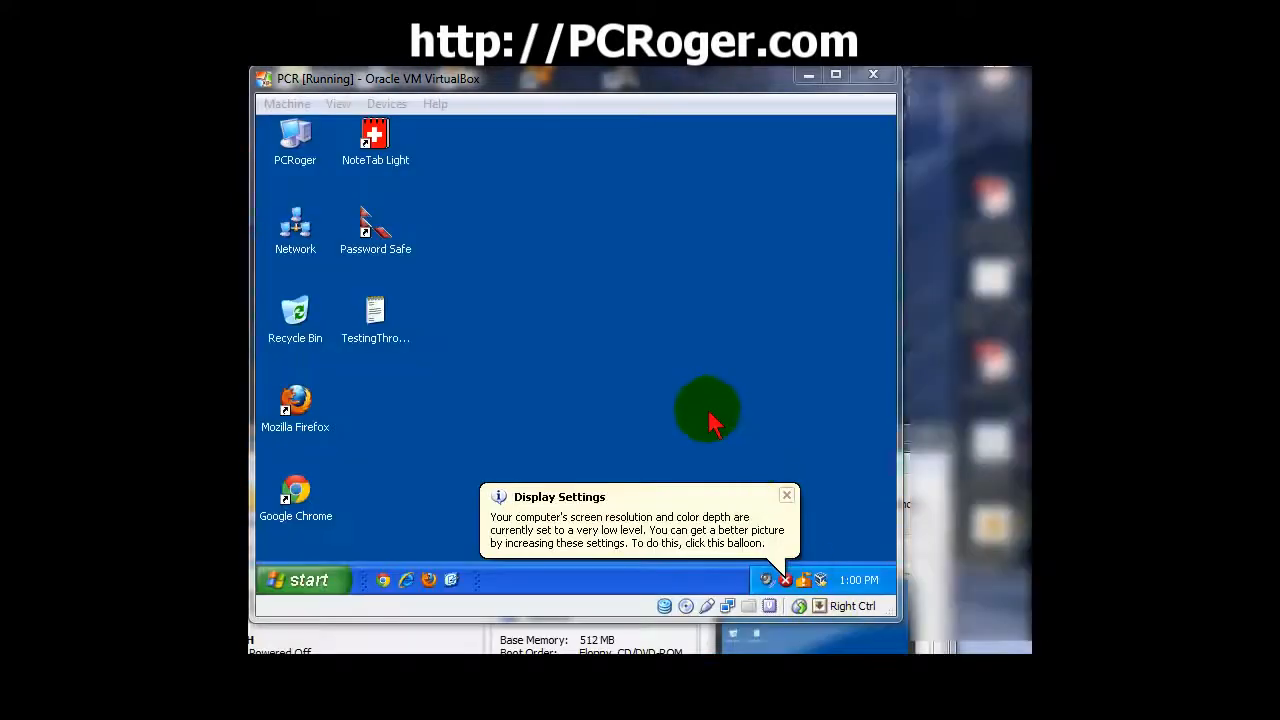
Step: Set the guest's screen resolution to 1400 by 1050 pixels and keep the new display settings
left_click(592, 510)
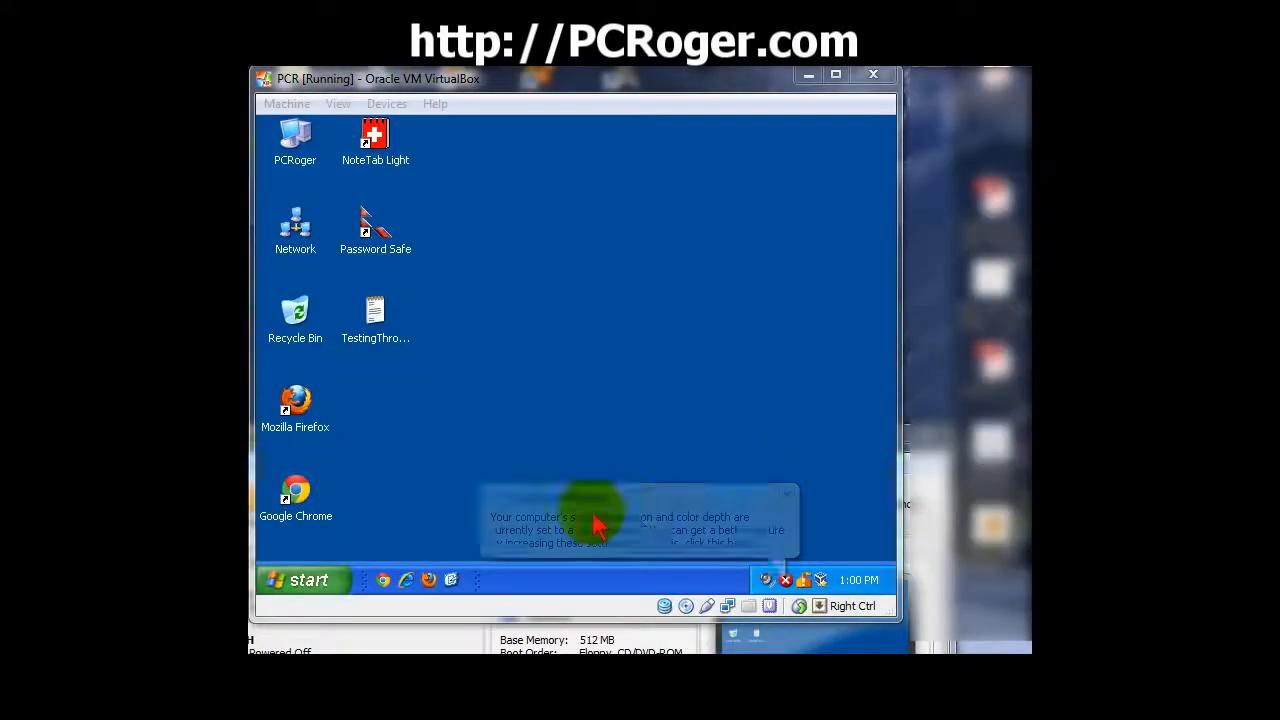
right_click(533, 473)
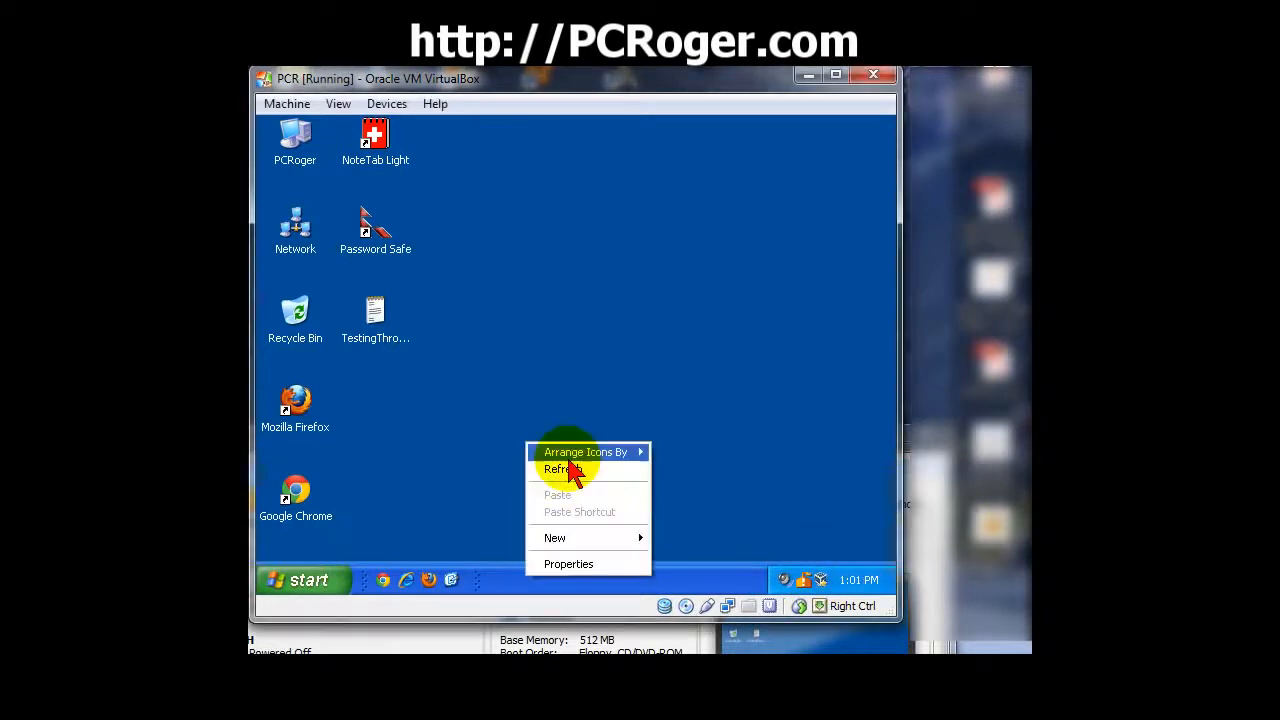
left_click(573, 564)
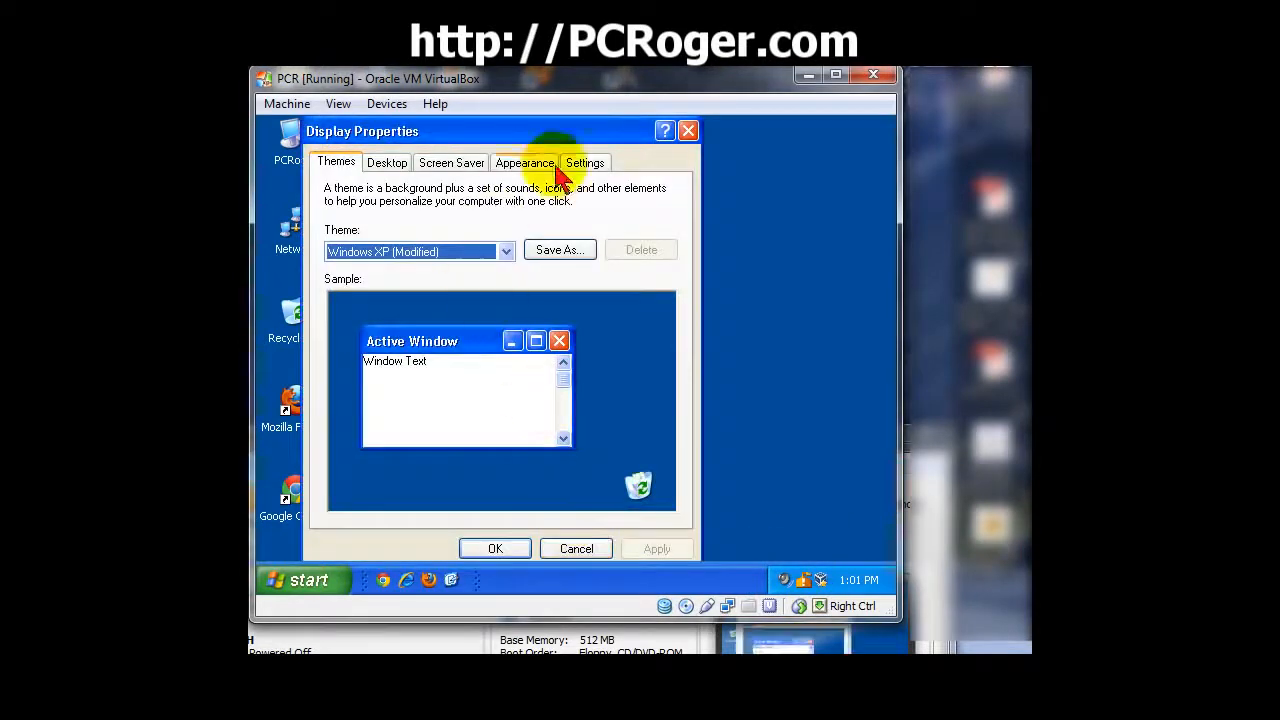
left_click(583, 166)
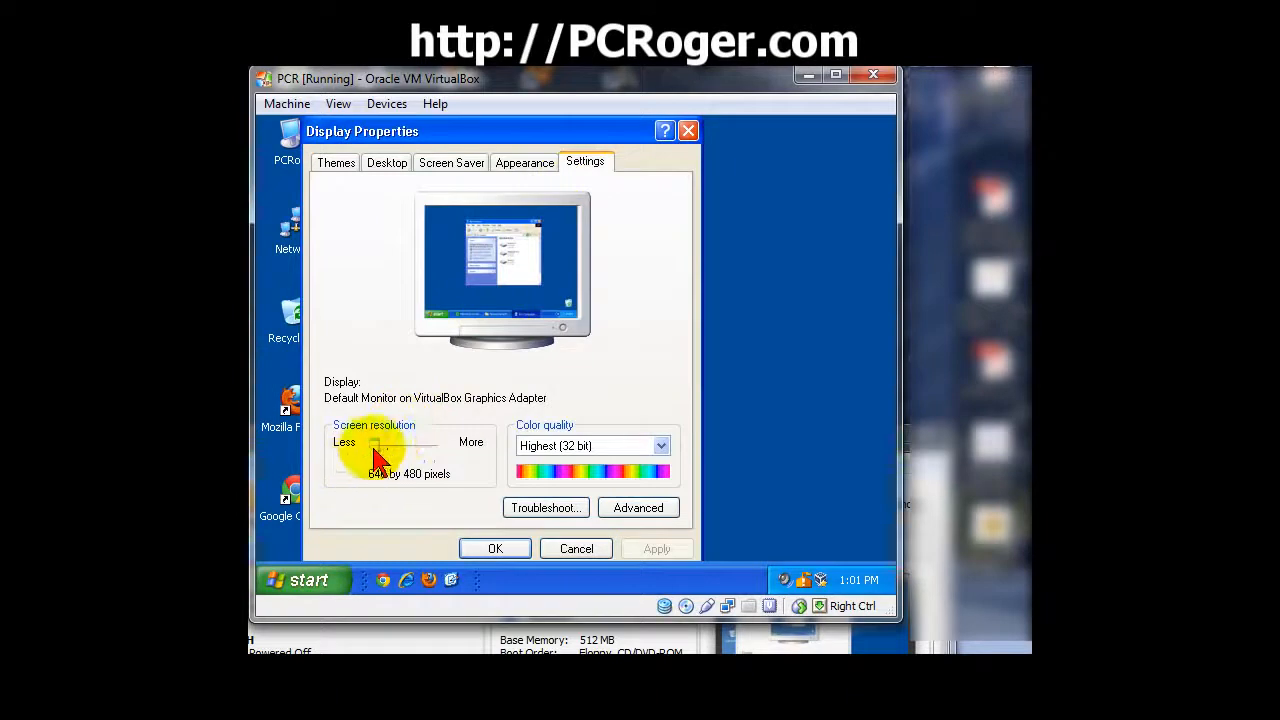
left_click_drag(374, 447, 434, 445)
left_click(495, 548)
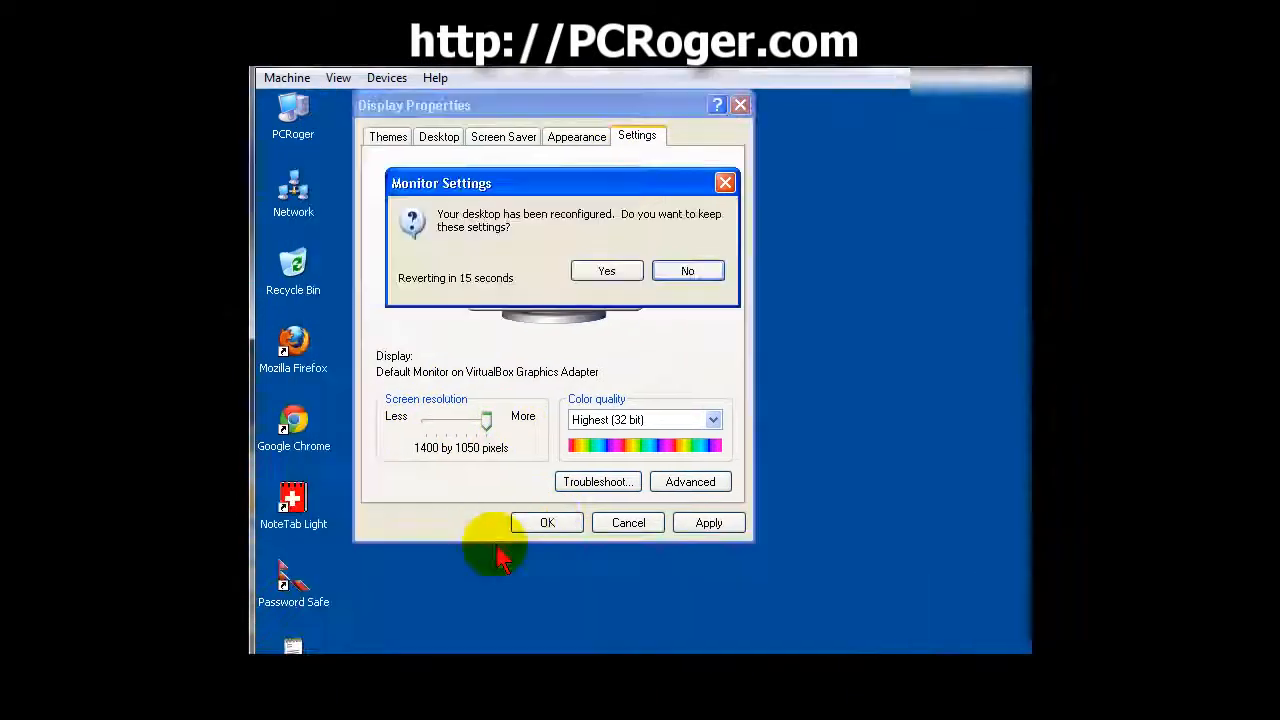
left_click(606, 279)
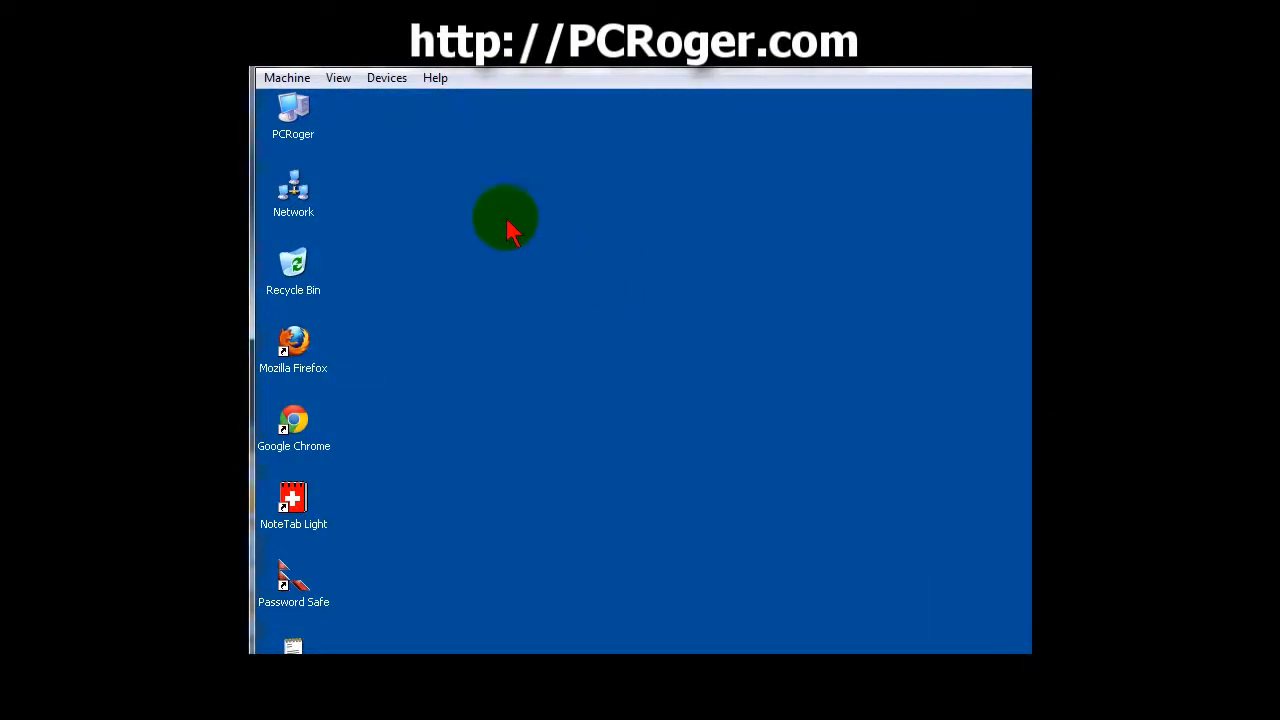
Step: Turn off the Windows XP guest and open the PCR virtual machine's settings
left_click(570, 650)
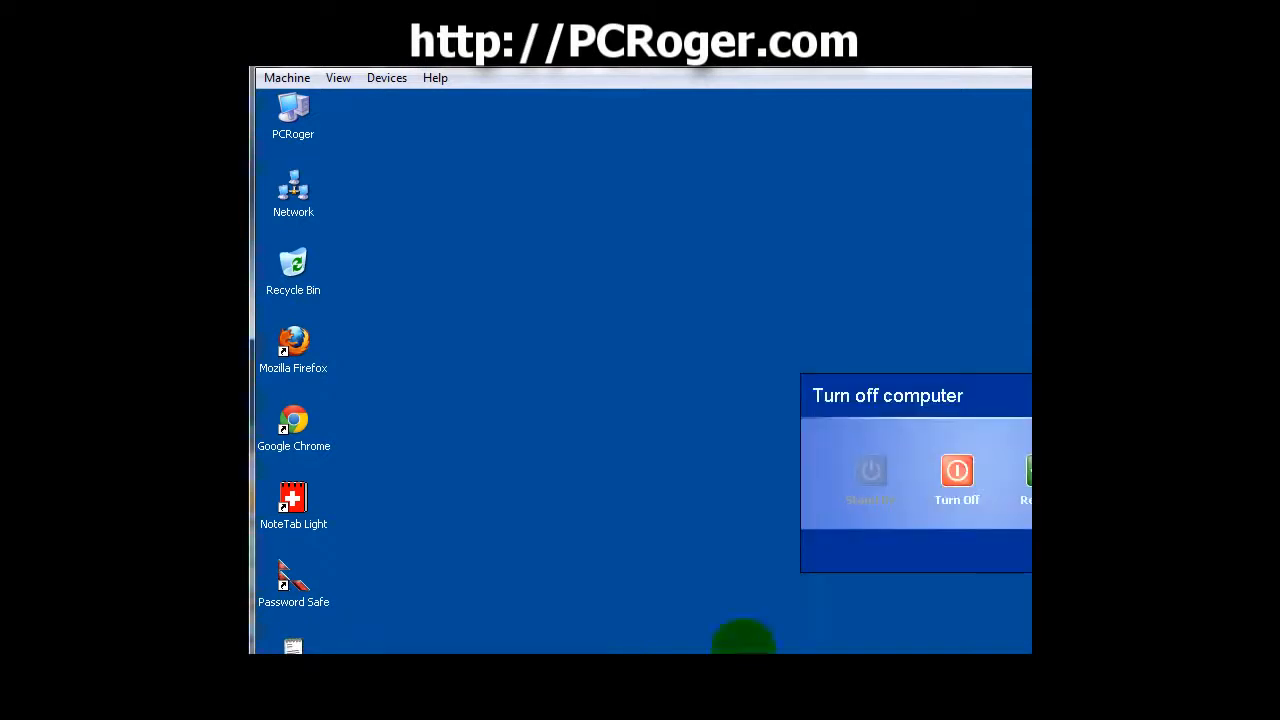
left_click(959, 478)
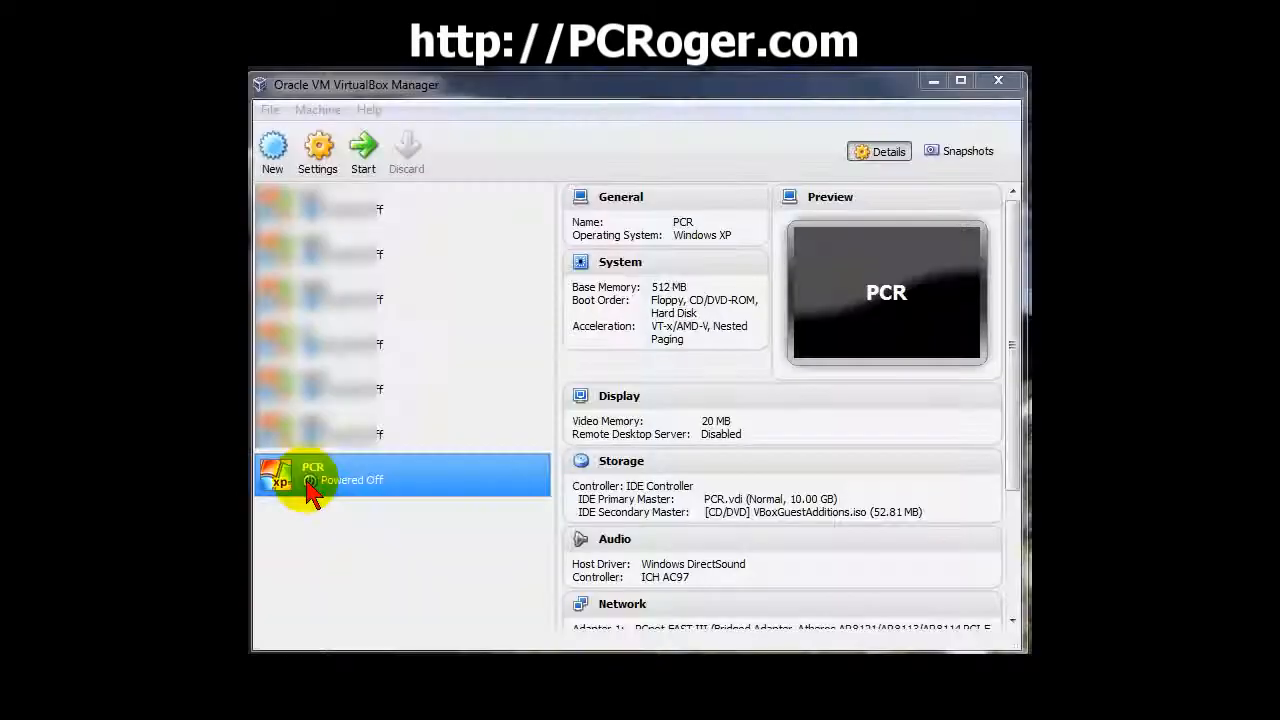
left_click(316, 160)
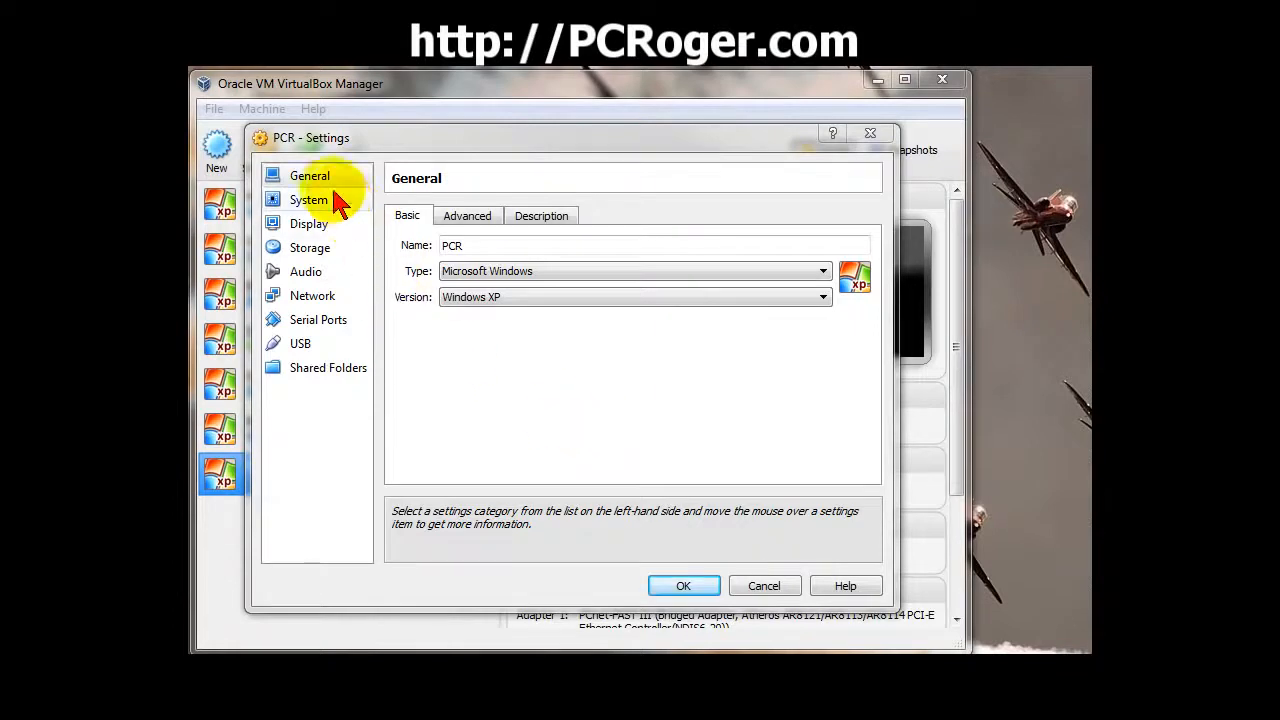
Step: Remove the VBoxGuestAdditions.iso disk from the virtual CD/DVD drive in the PCR machine's storage settings
left_click(316, 248)
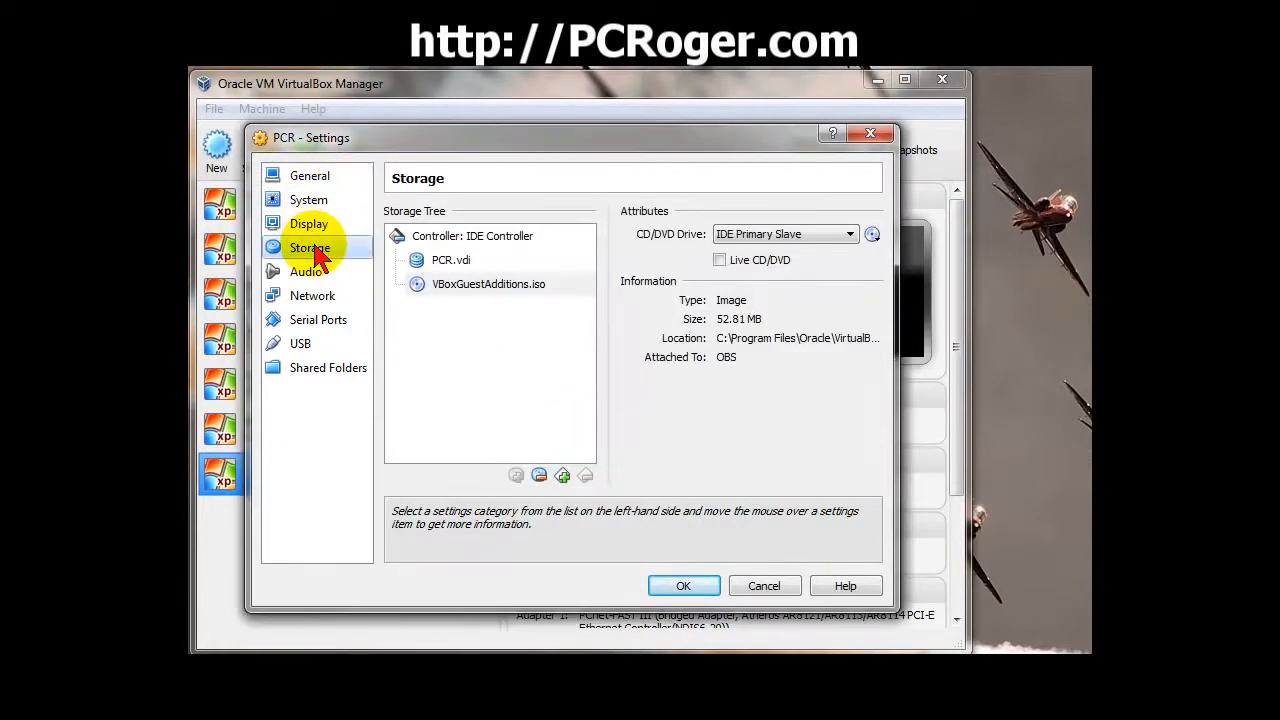
left_click(498, 288)
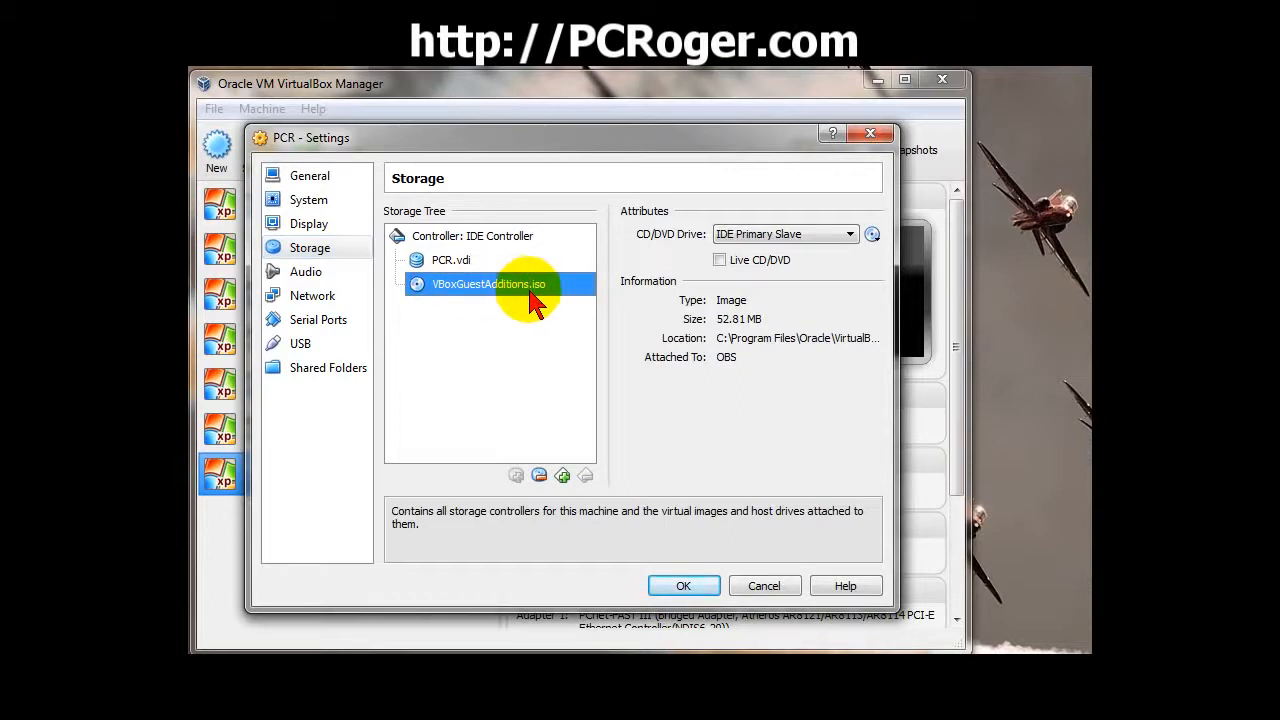
left_click(879, 240)
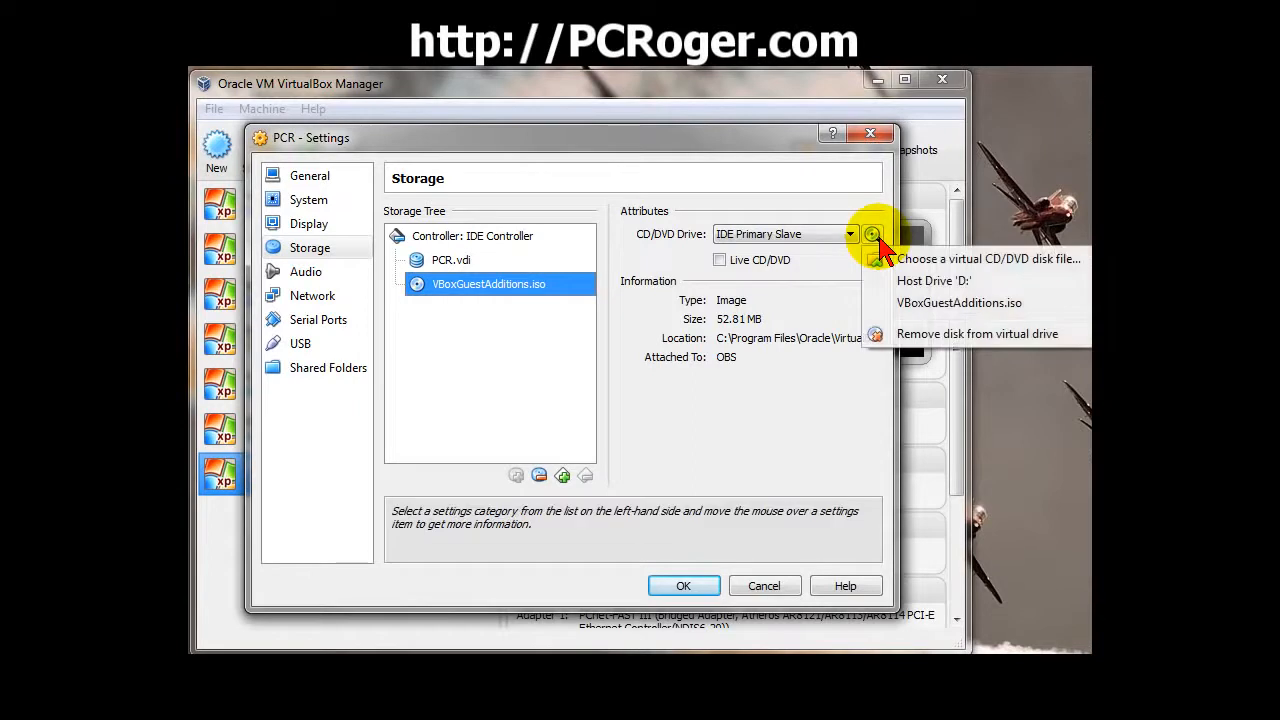
left_click(928, 340)
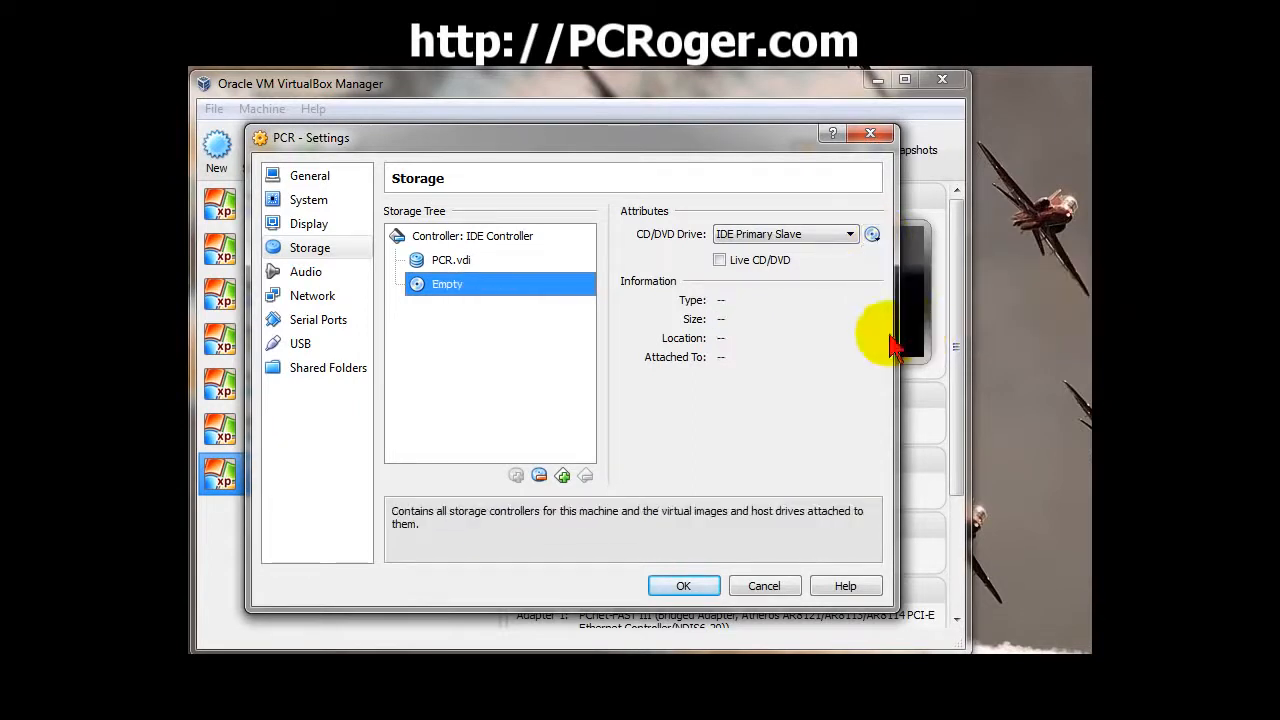
Step: Remove the empty CD/DVD drive attachment from the IDE Controller and confirm deleting the device
right_click(446, 296)
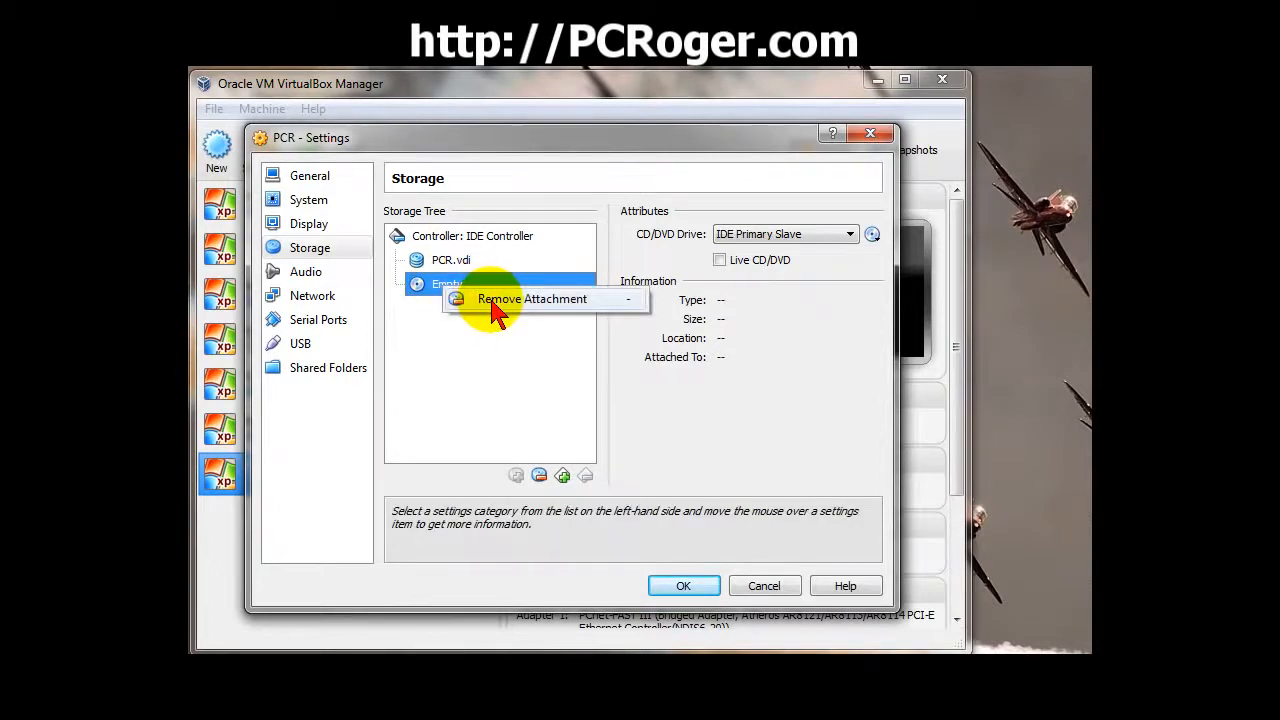
left_click(497, 305)
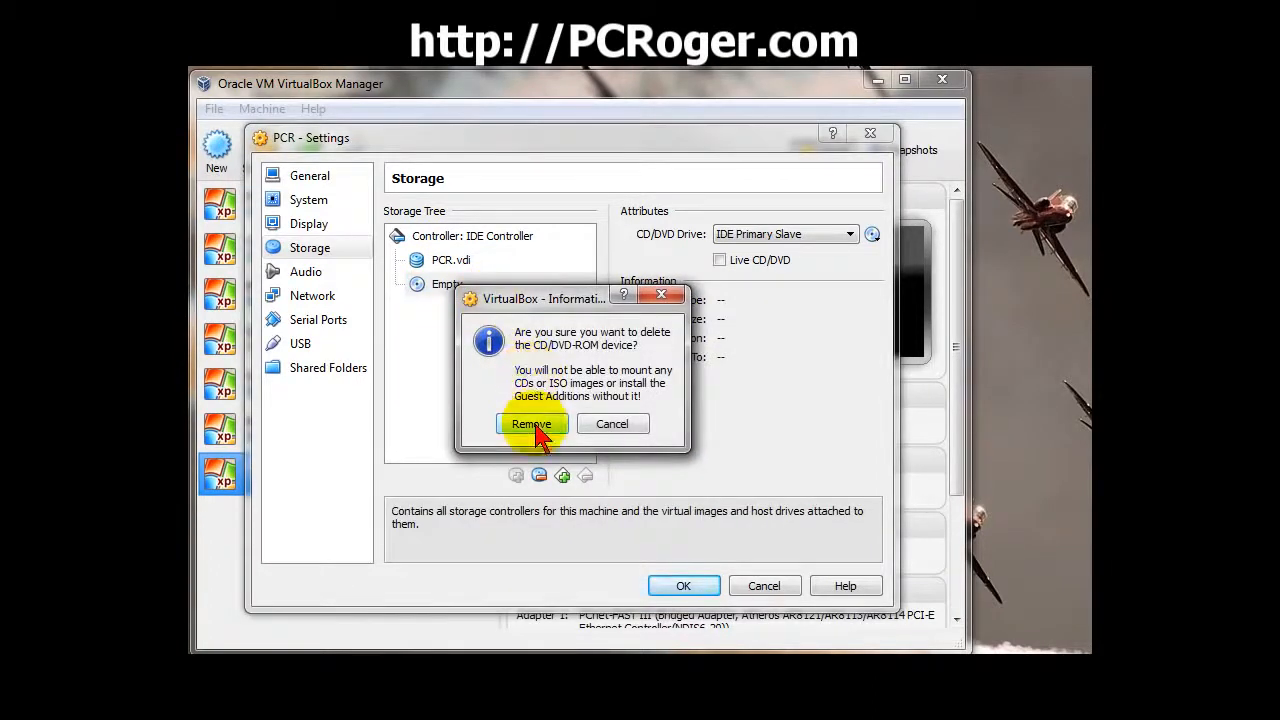
left_click(533, 424)
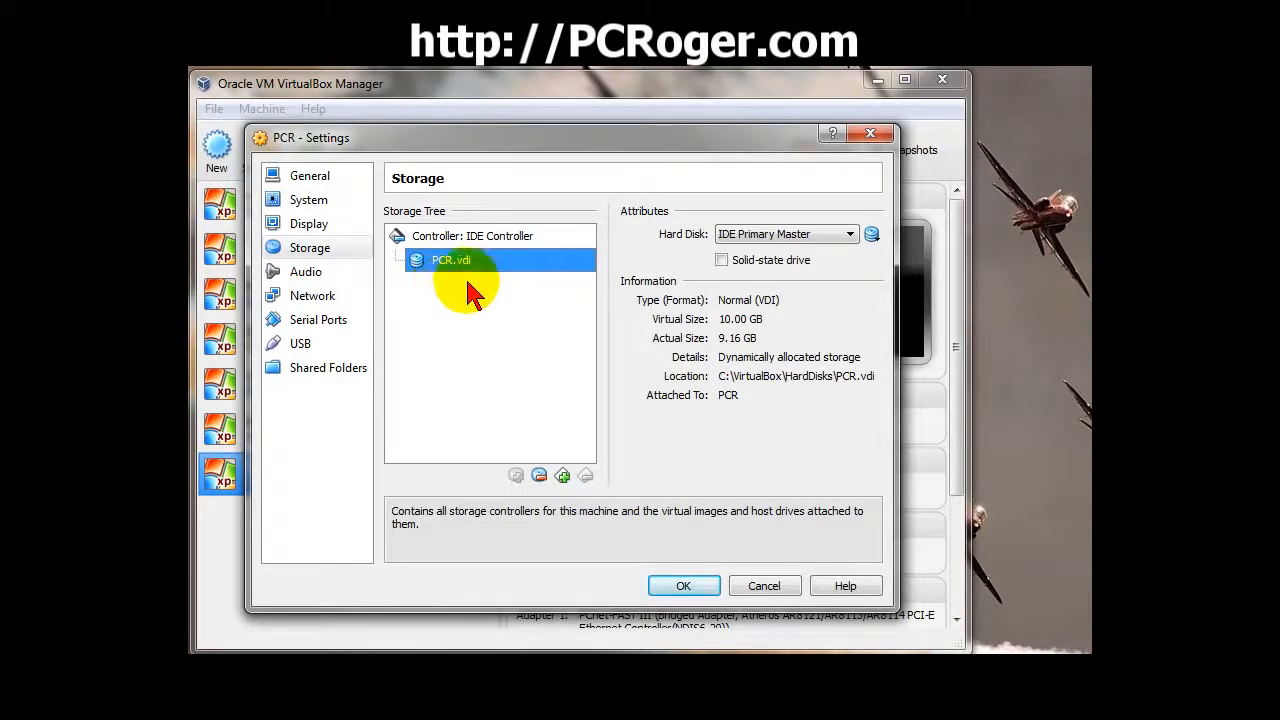
Step: Add a new CD/DVD device to the IDE Controller and leave the drive empty
left_click(438, 240)
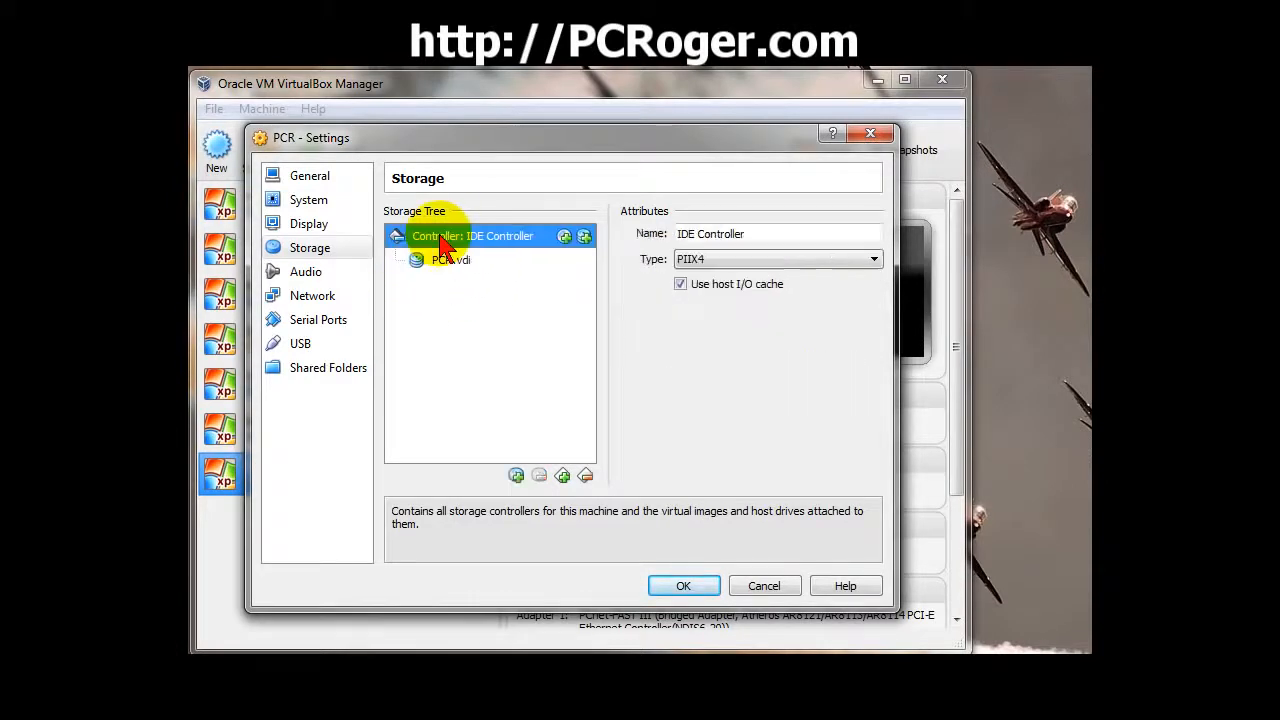
left_click(516, 476)
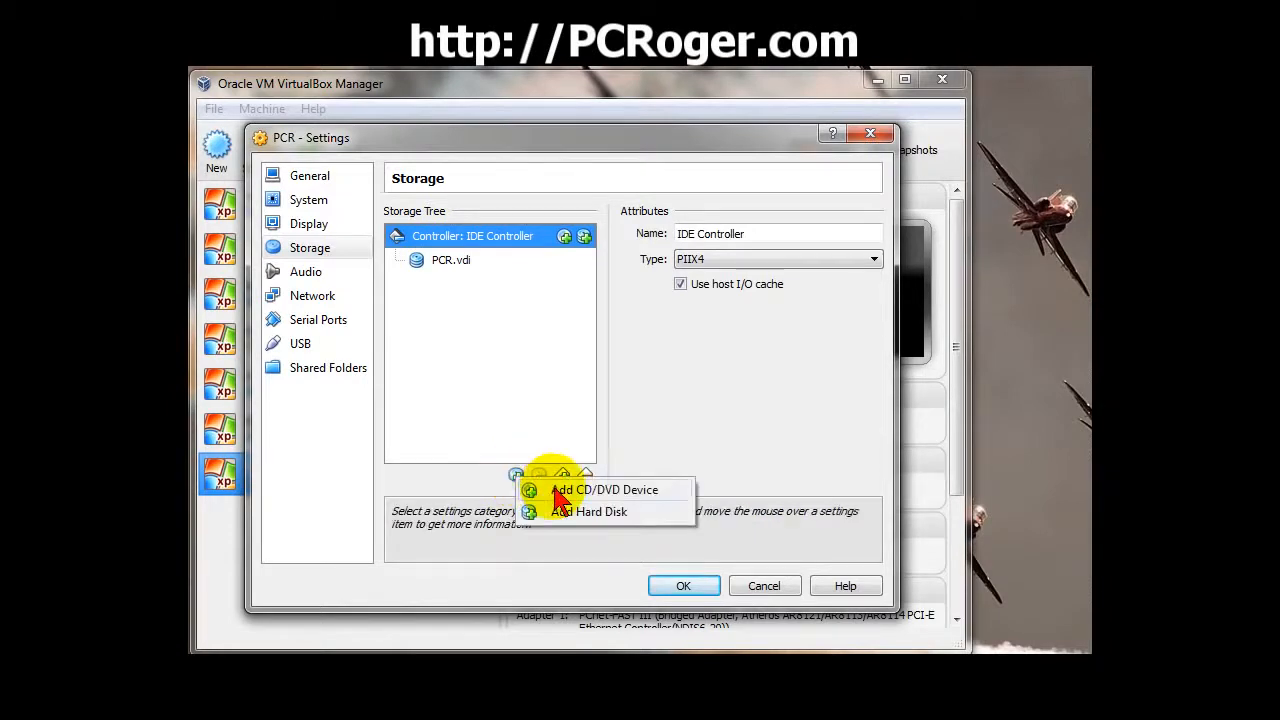
left_click(558, 492)
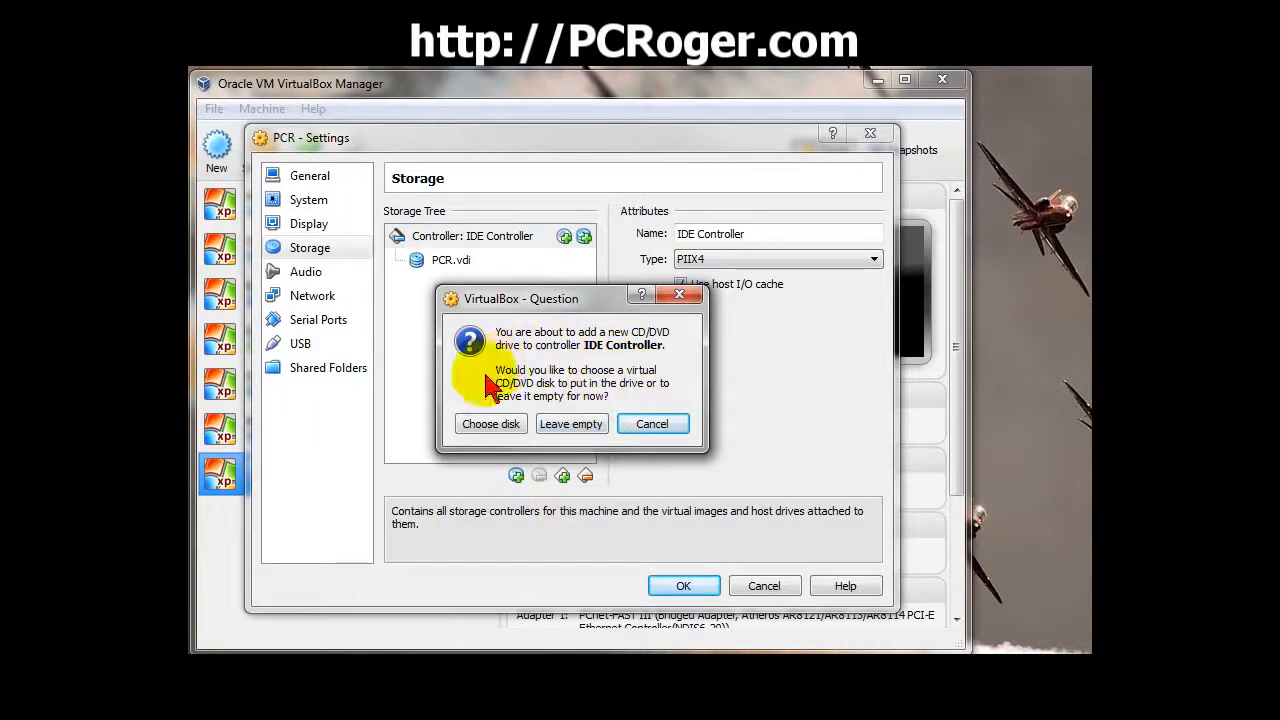
left_click(575, 430)
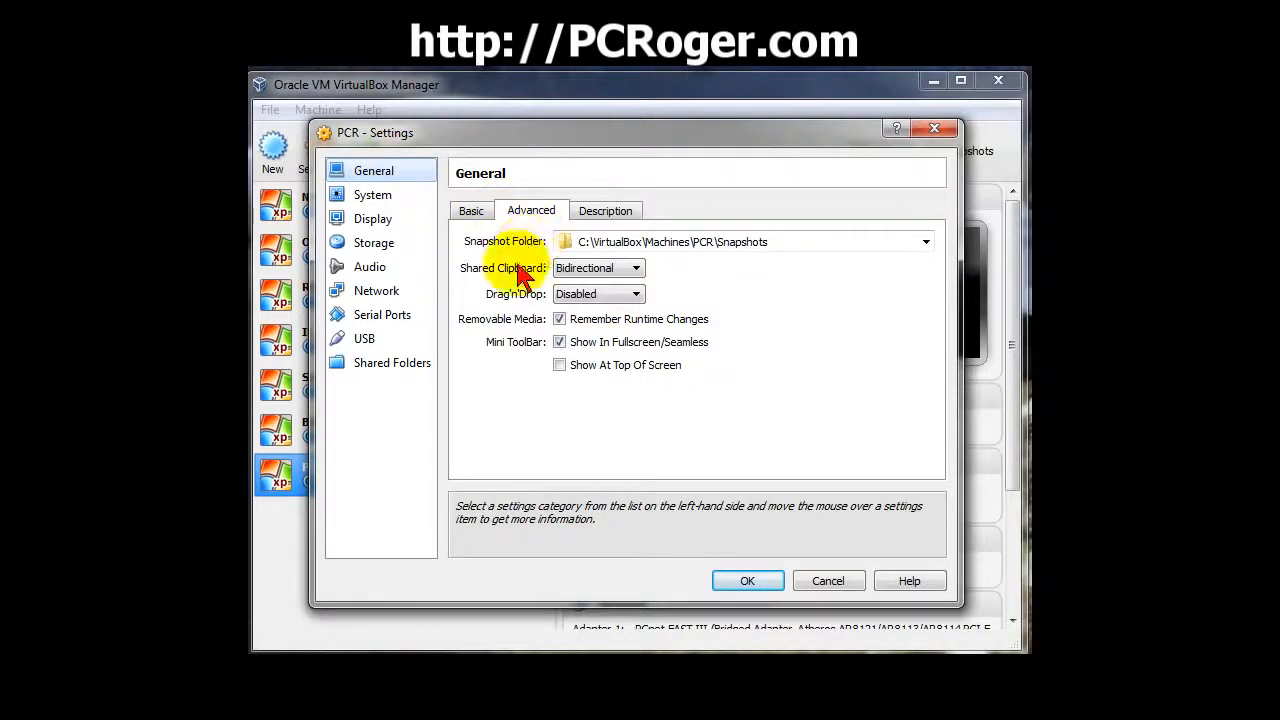
Step: Set Drag'n'Drop to Bidirectional in the PCR machine's advanced general settings and accept the settings
left_click(638, 296)
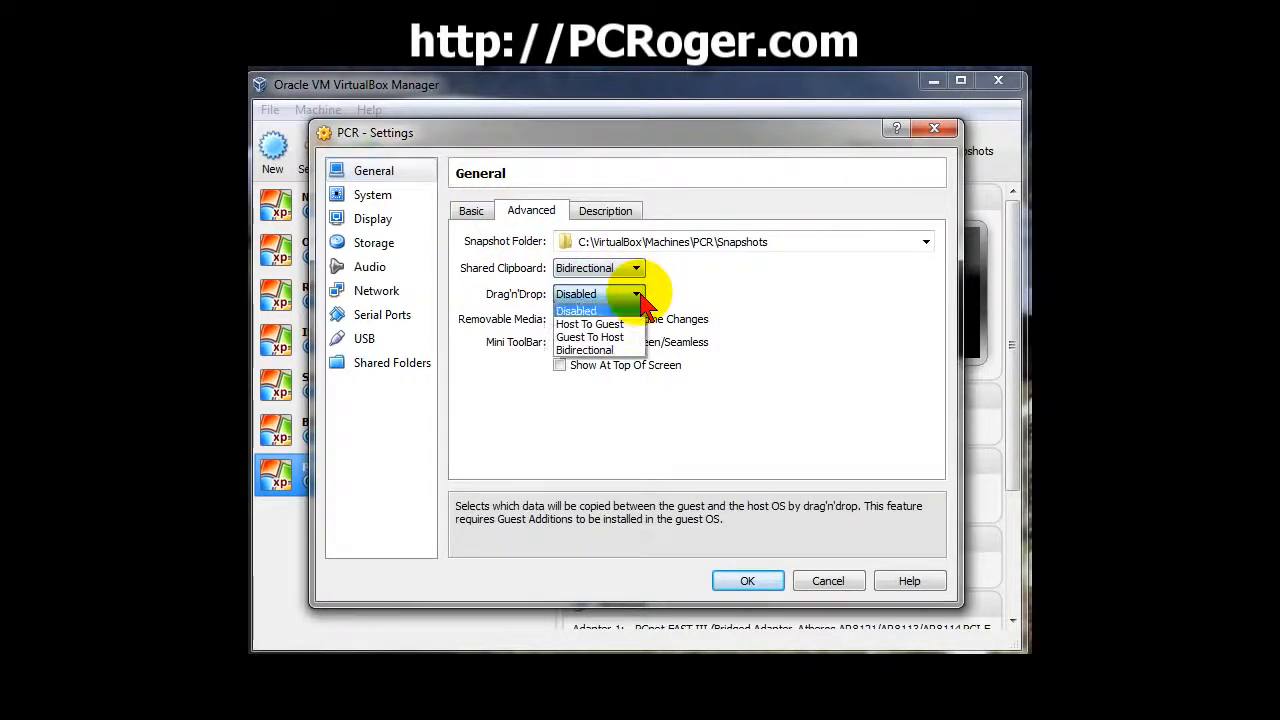
left_click(612, 350)
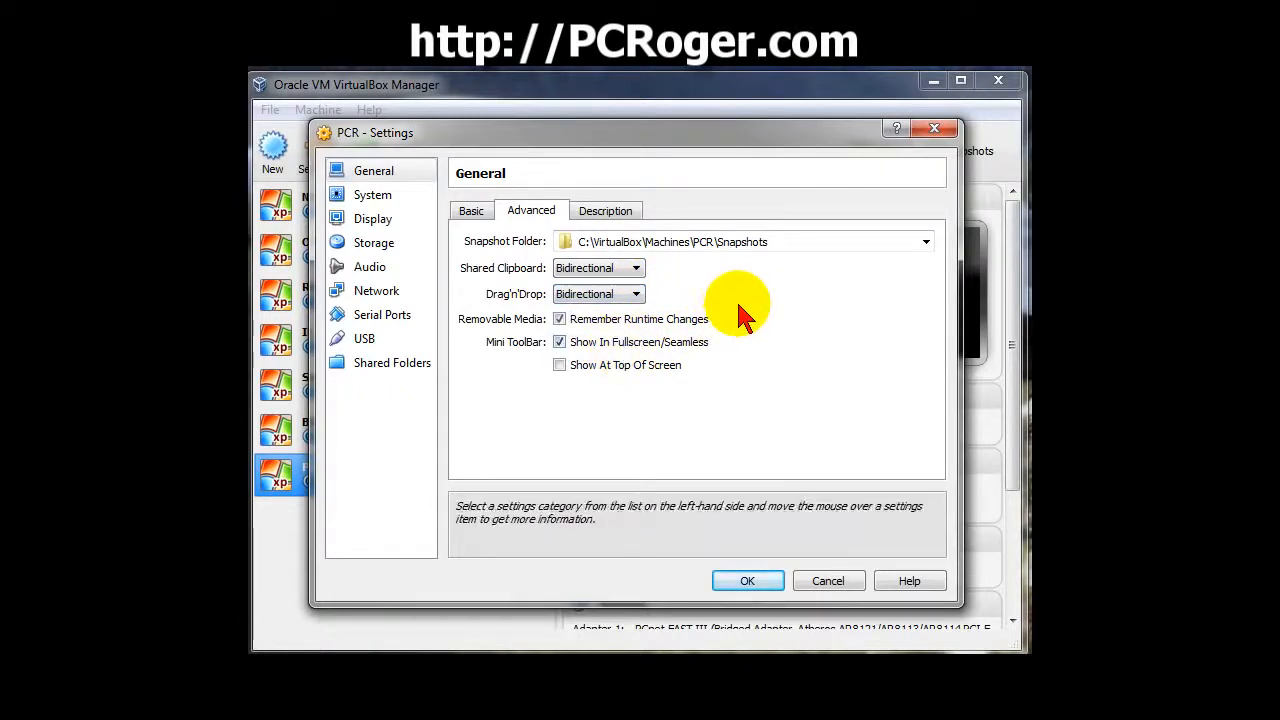
left_click(755, 582)
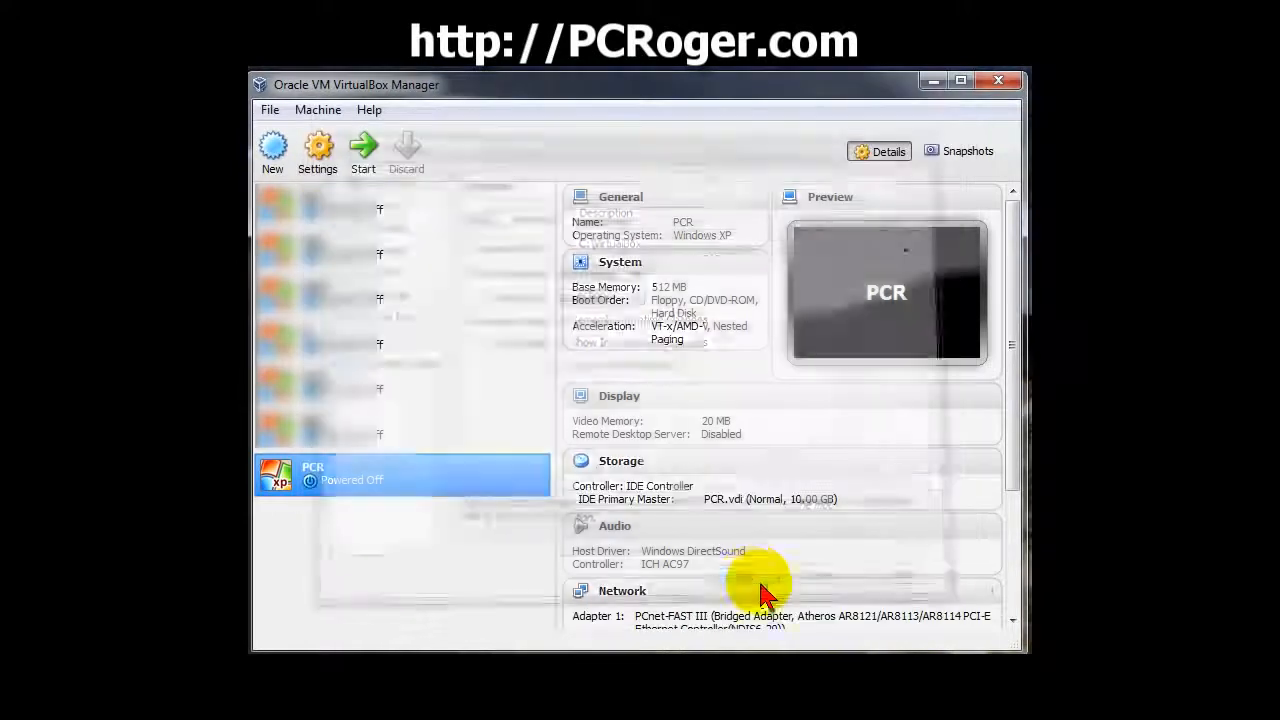